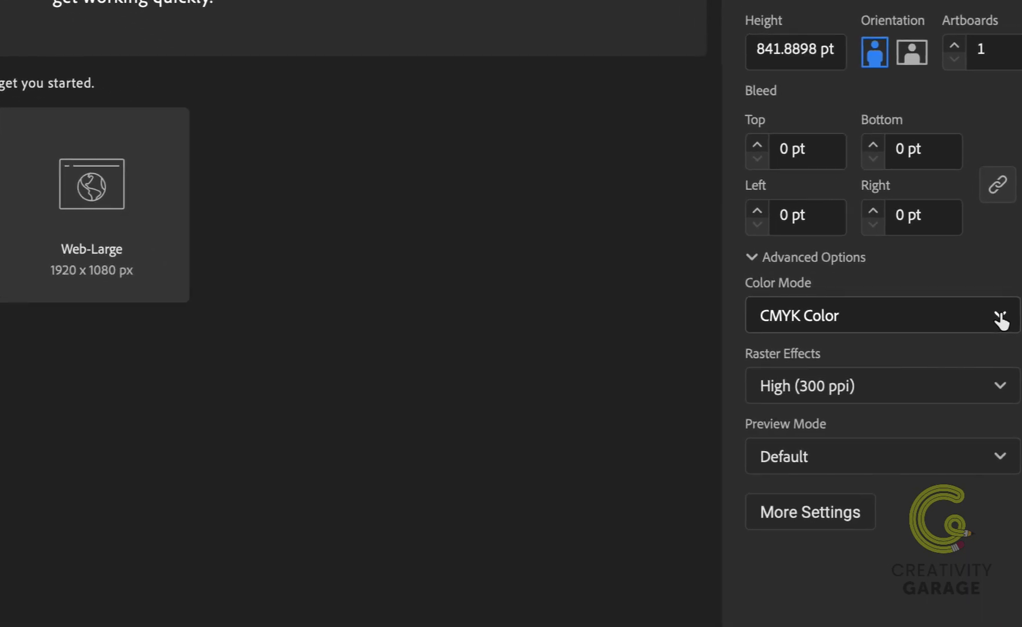
Switch the new document's color mode to RGB Color and return it to CMYK Color
left_click(1000, 318)
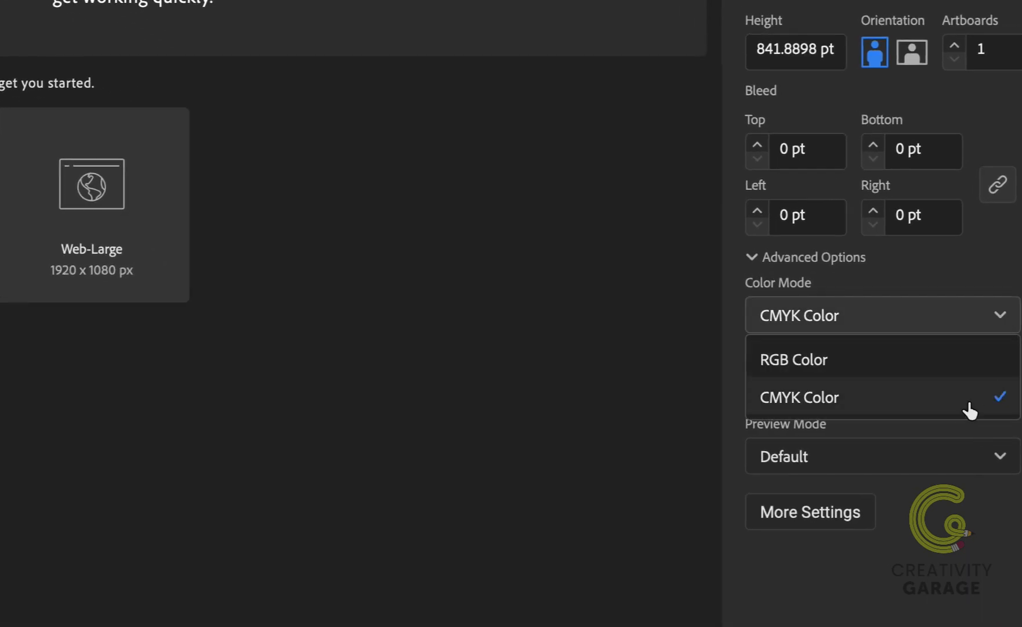
left_click(986, 361)
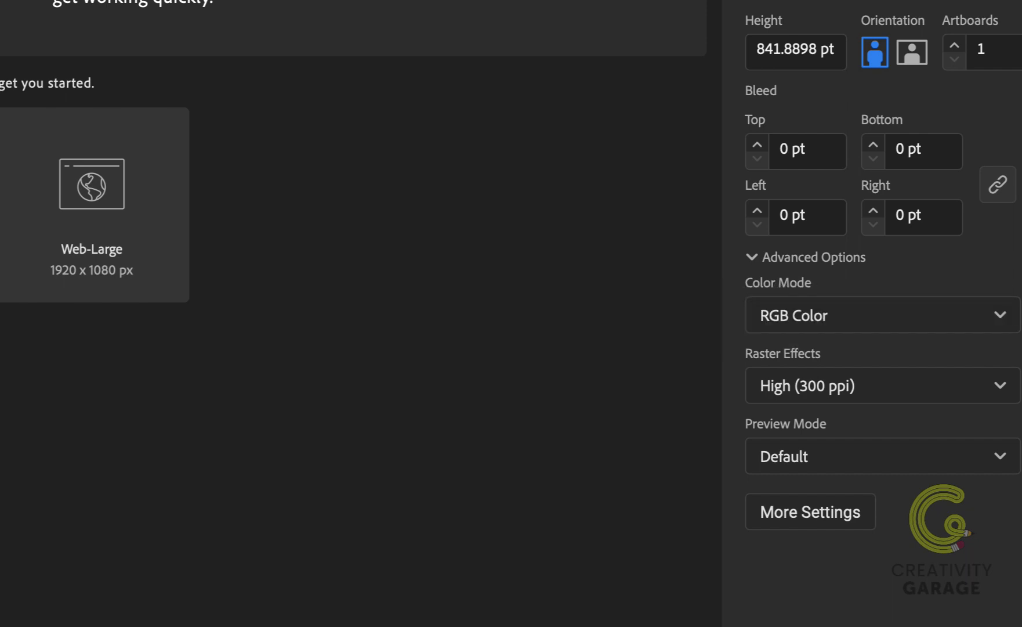
left_click(870, 315)
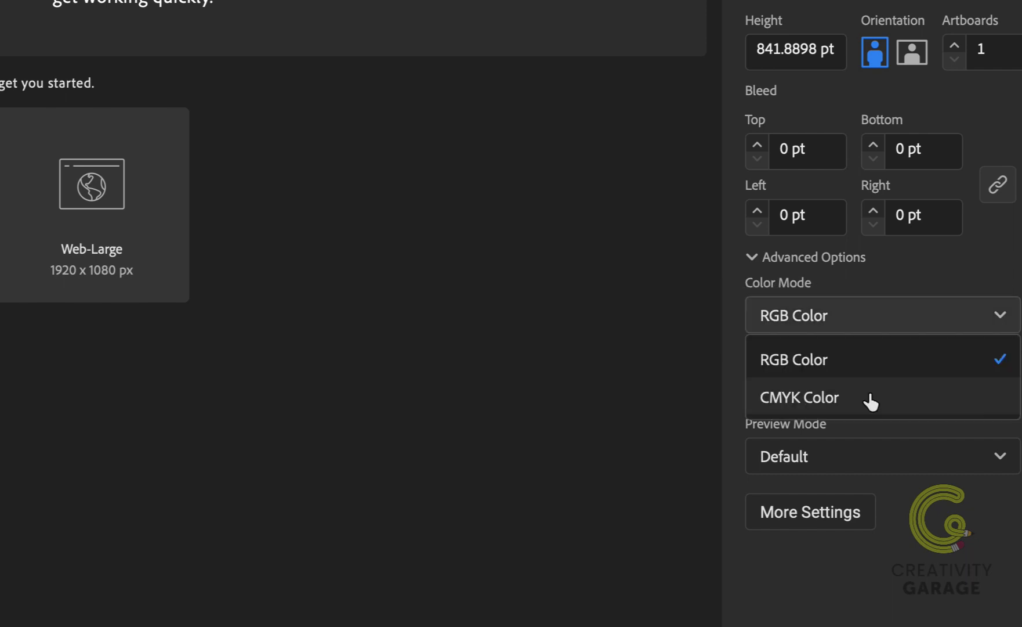
left_click(870, 401)
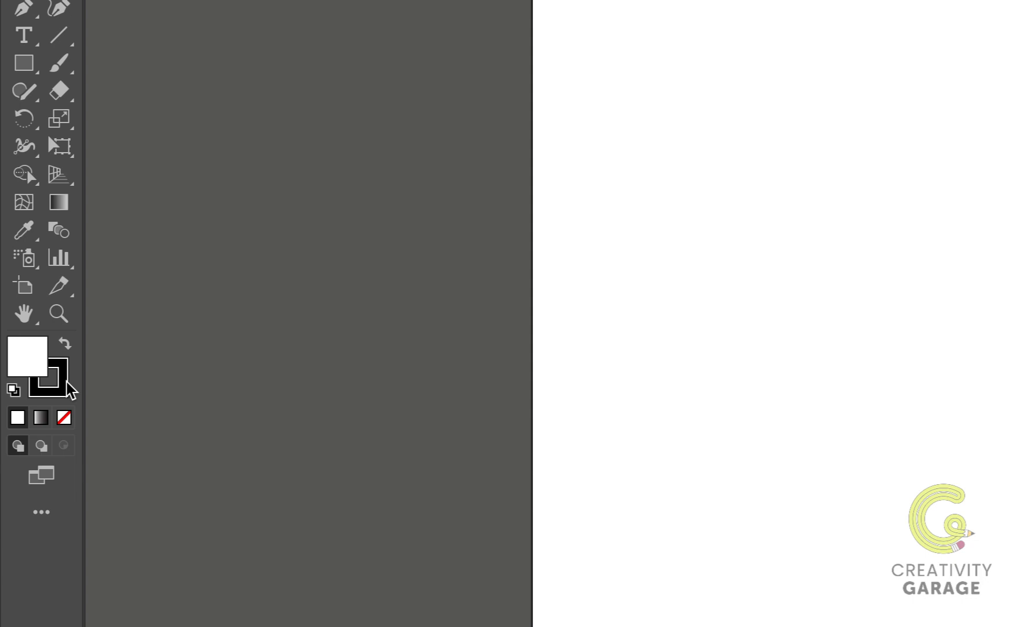
Draw a rectangle about 173 by 140 pt on the artboard with white fill and black stroke, and deselect it
left_click(29, 65)
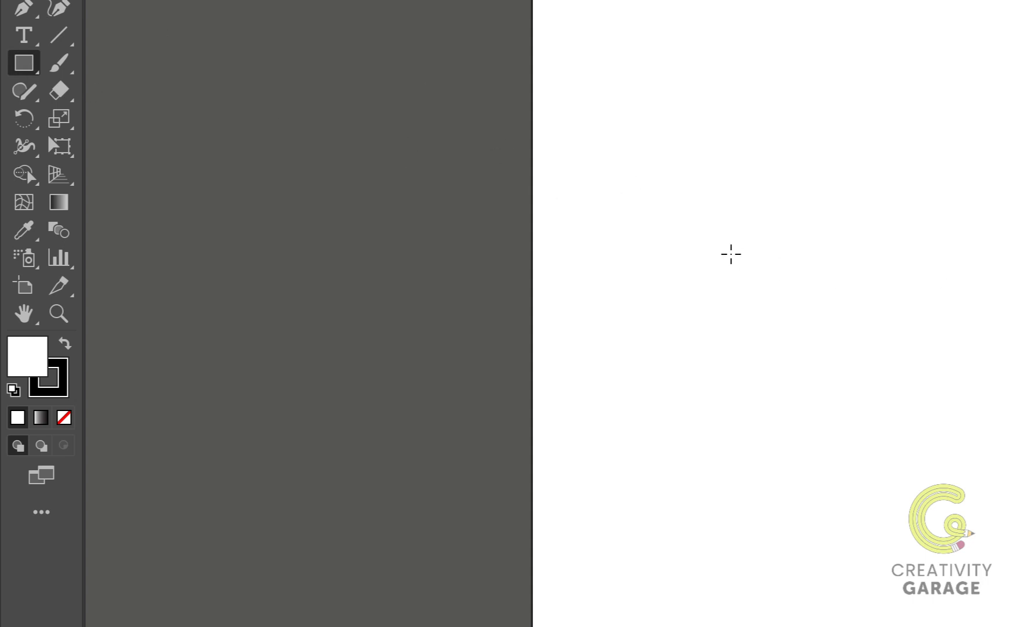
left_click_drag(740, 253, 941, 415)
key("v")
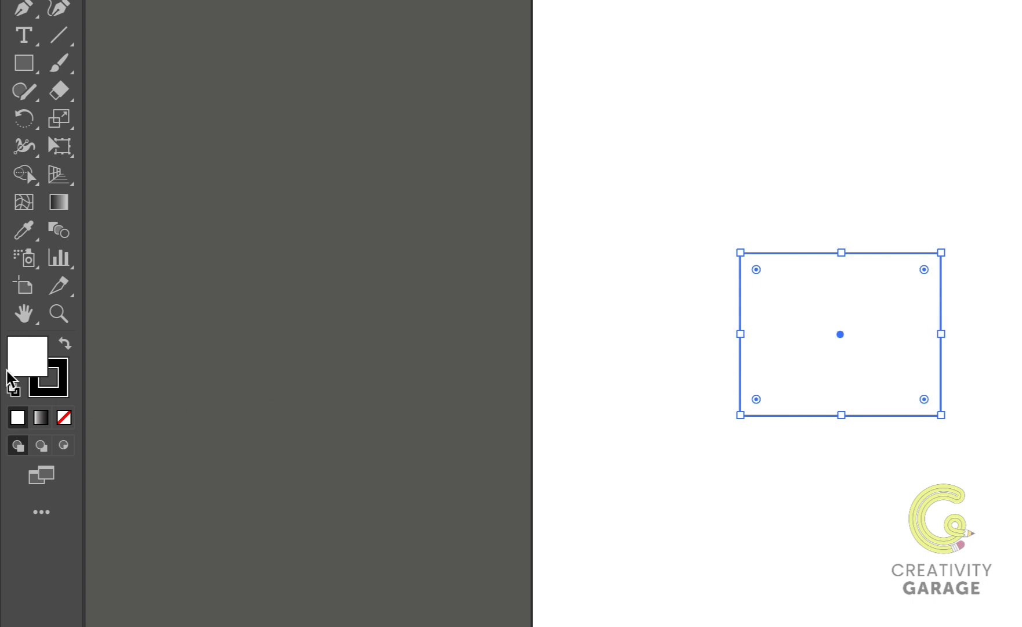
key("super+shift+a")
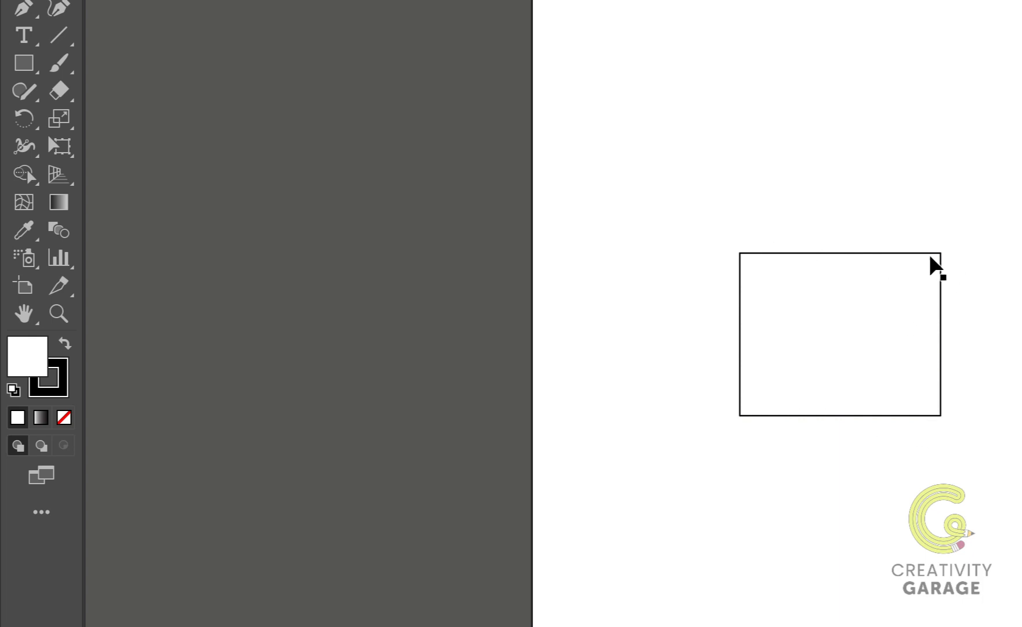
With nothing selected, make the stroke and the fill active in turn, swap the two default colors and swap them back
left_click(67, 380)
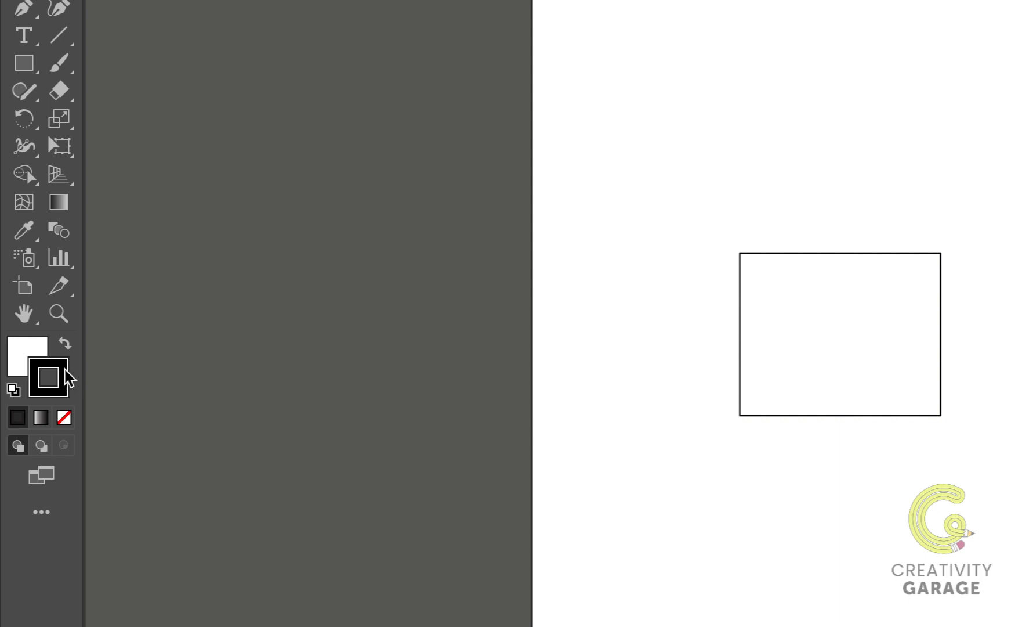
left_click(33, 351)
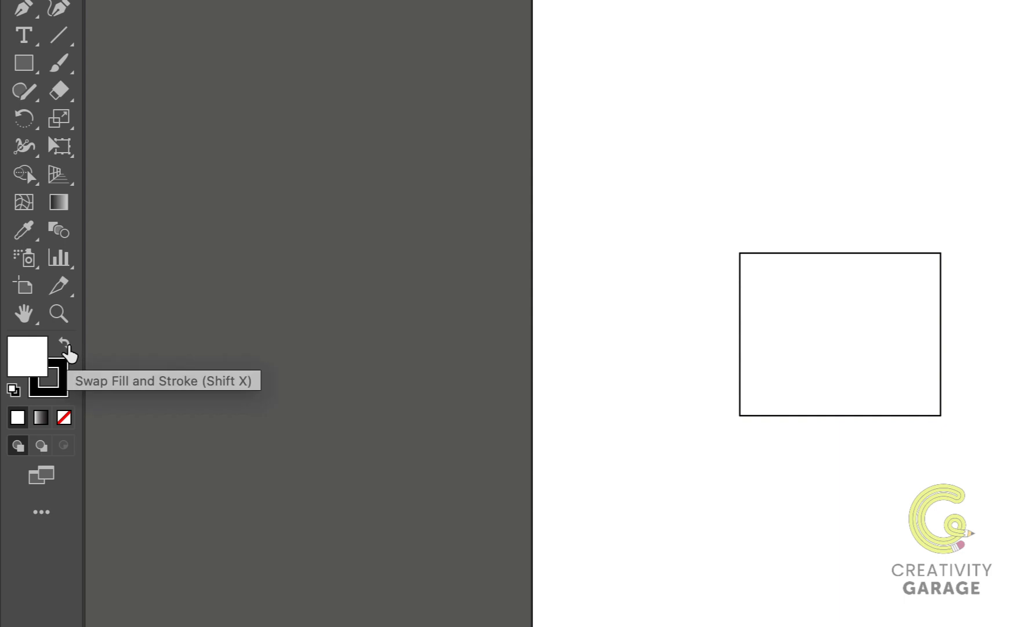
left_click(65, 345)
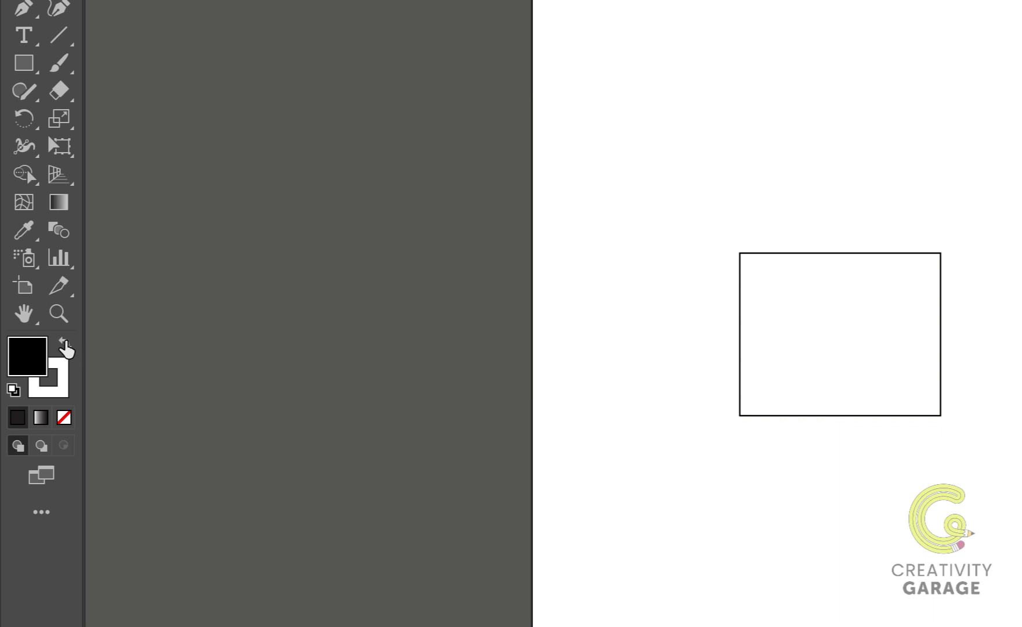
left_click(65, 345)
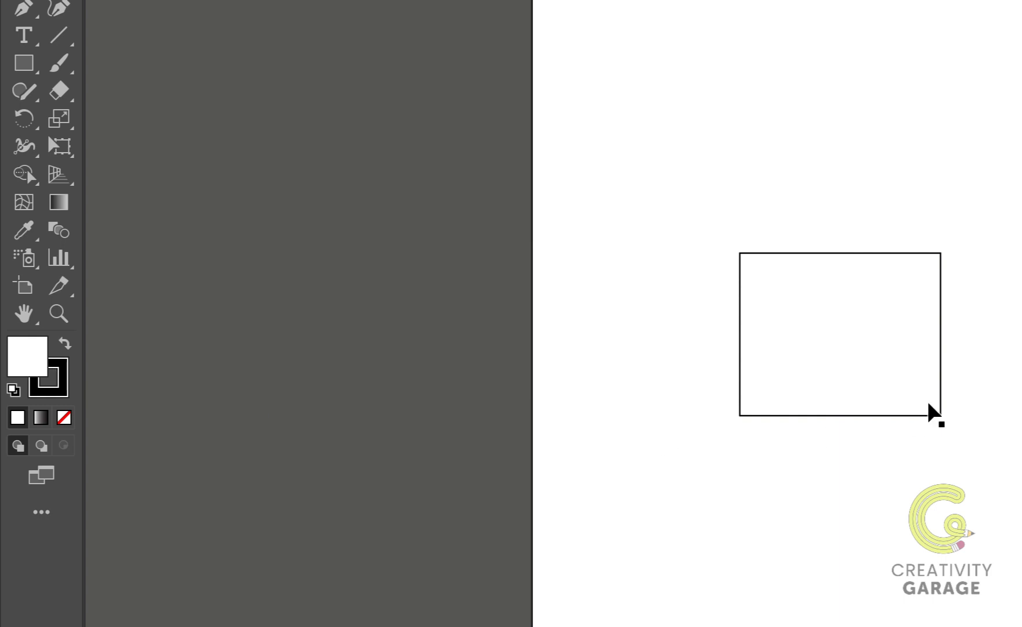
Swap the selected rectangle's fill and stroke to give it a black fill, and swap them back to a white fill
left_click(912, 414)
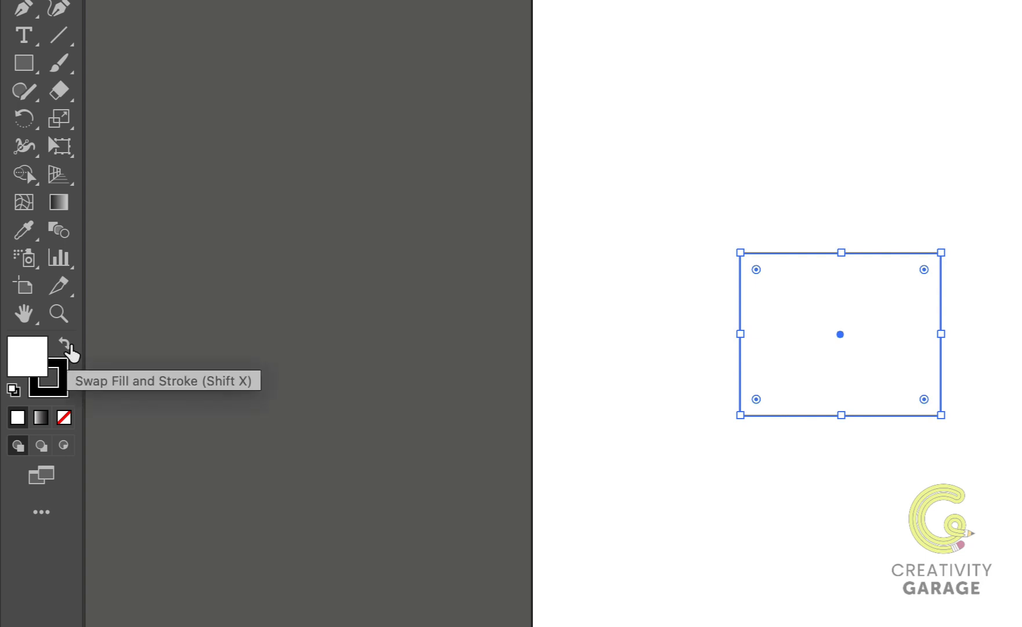
left_click(66, 345)
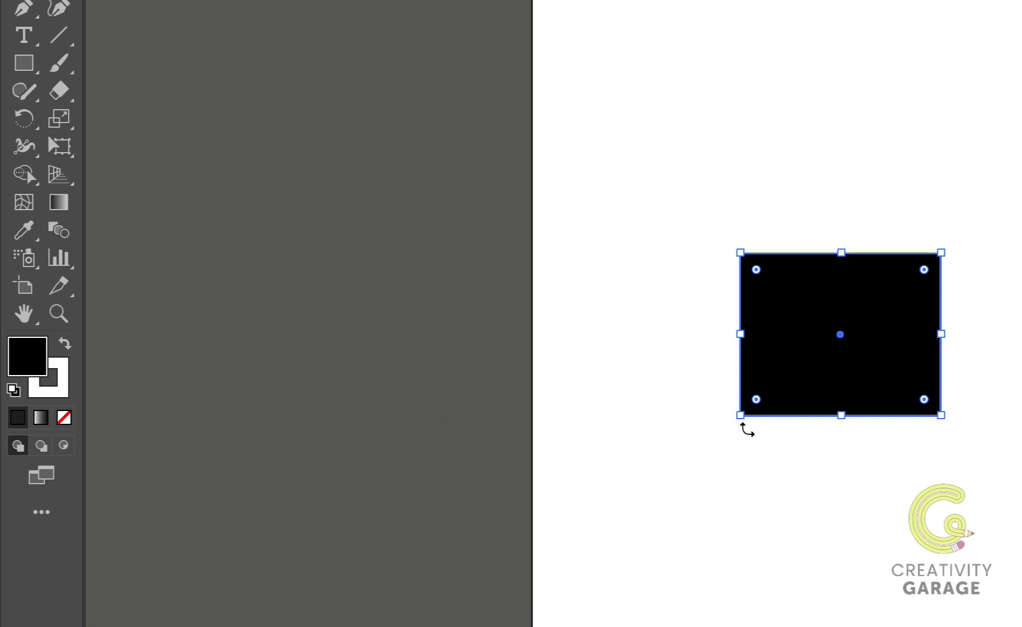
left_click(937, 459)
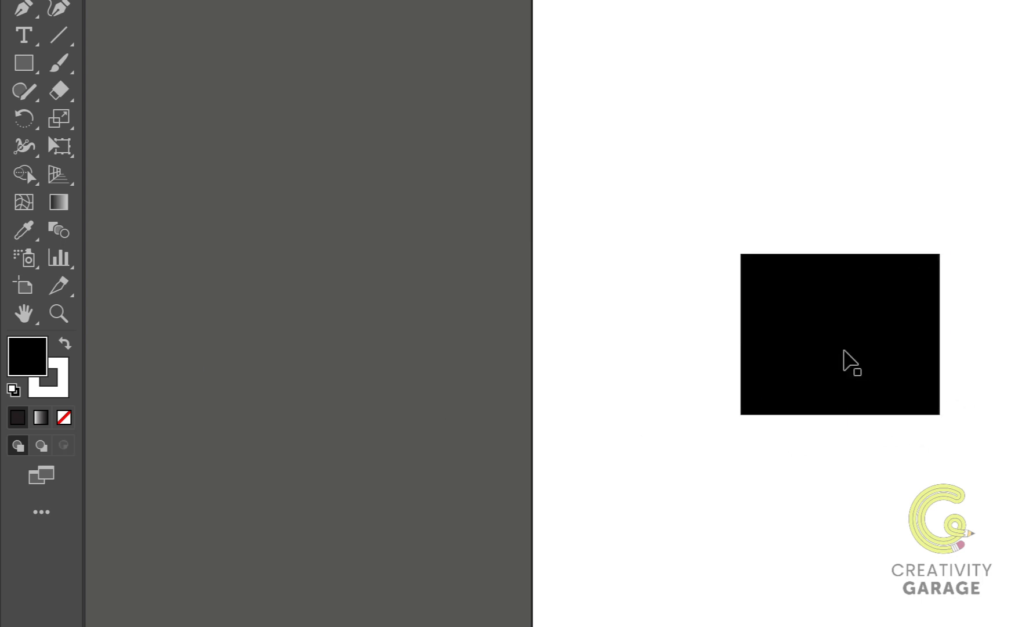
left_click(849, 360)
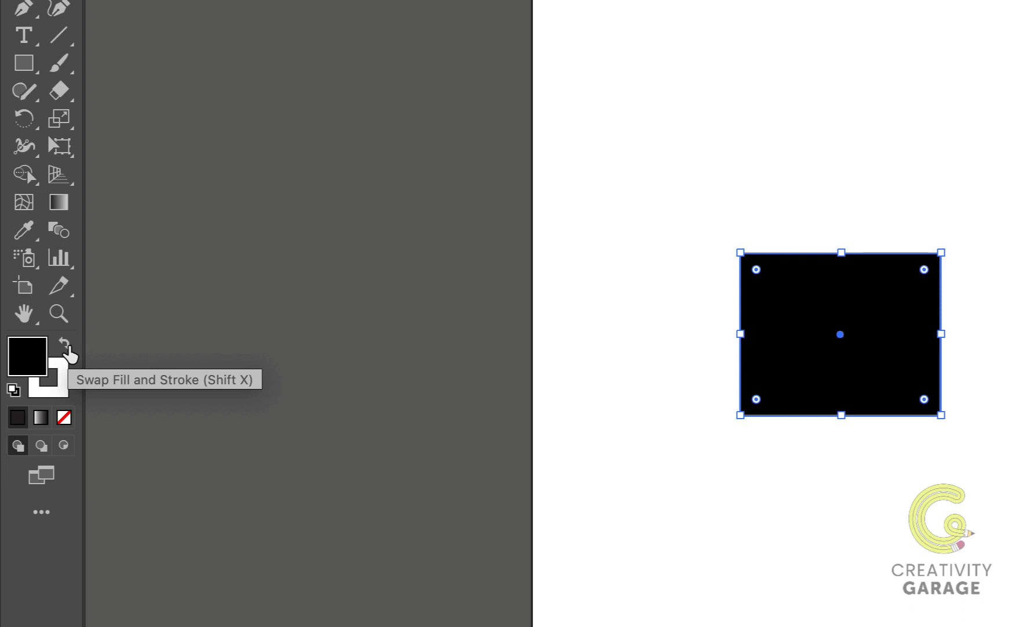
left_click(67, 346)
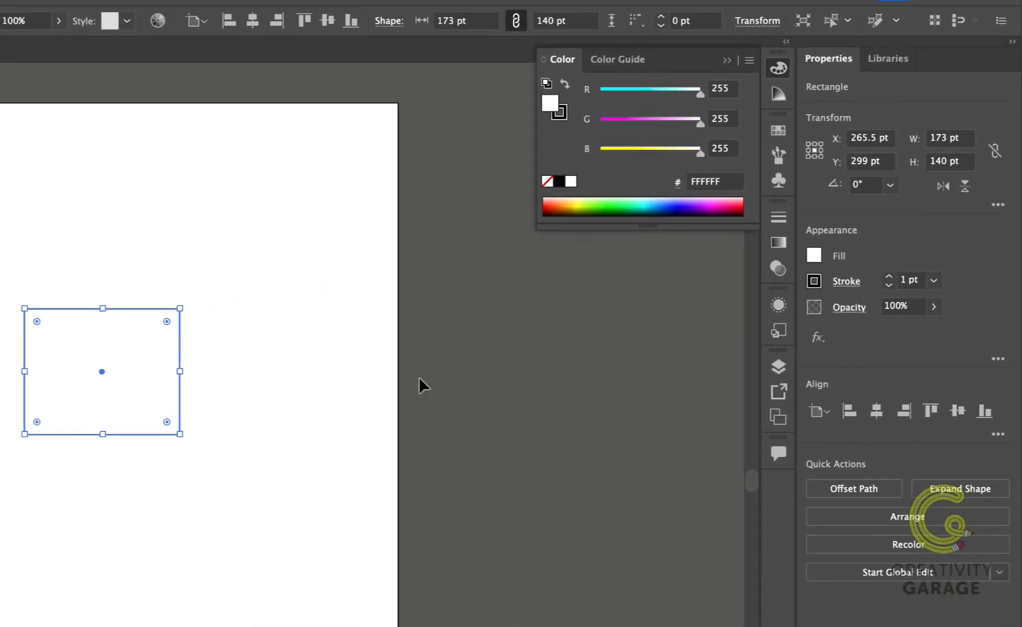
Examine the swatch and color mixer options available for the selected rectangle's fill and stroke
left_click(815, 256)
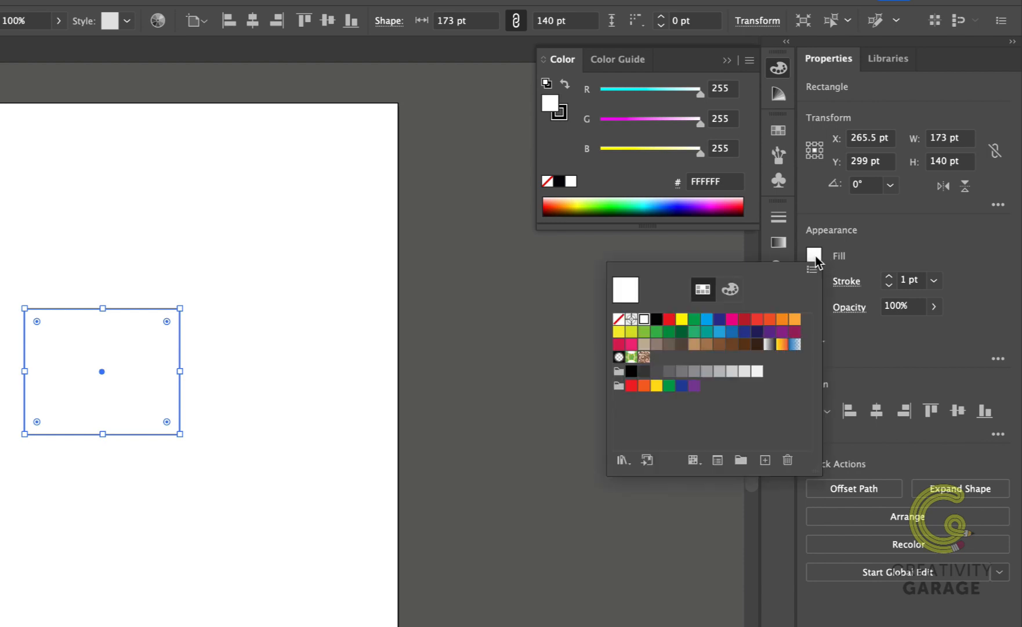
left_click(737, 293)
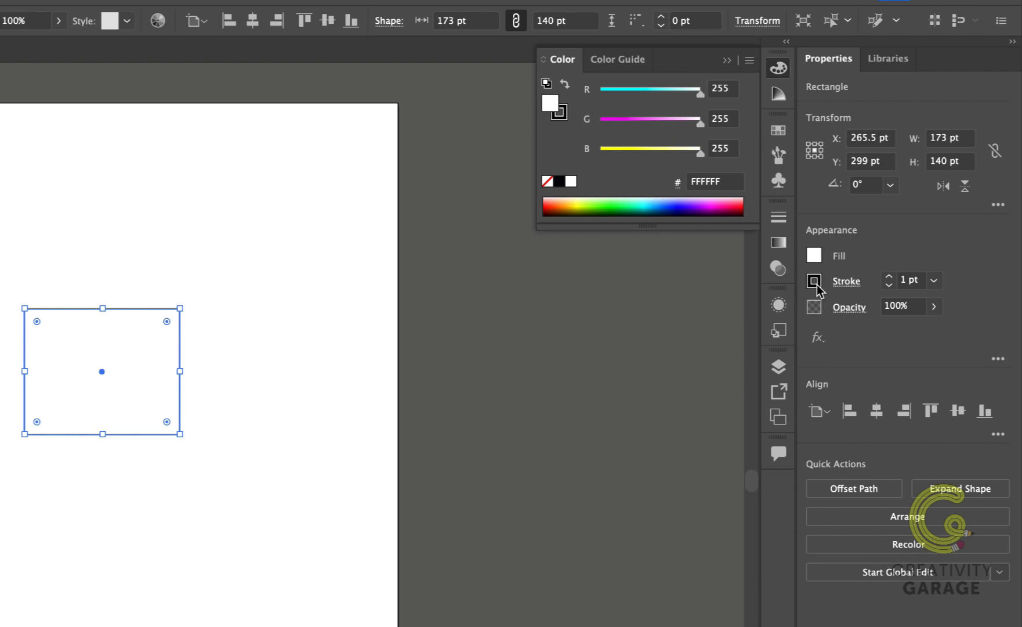
left_click(815, 282)
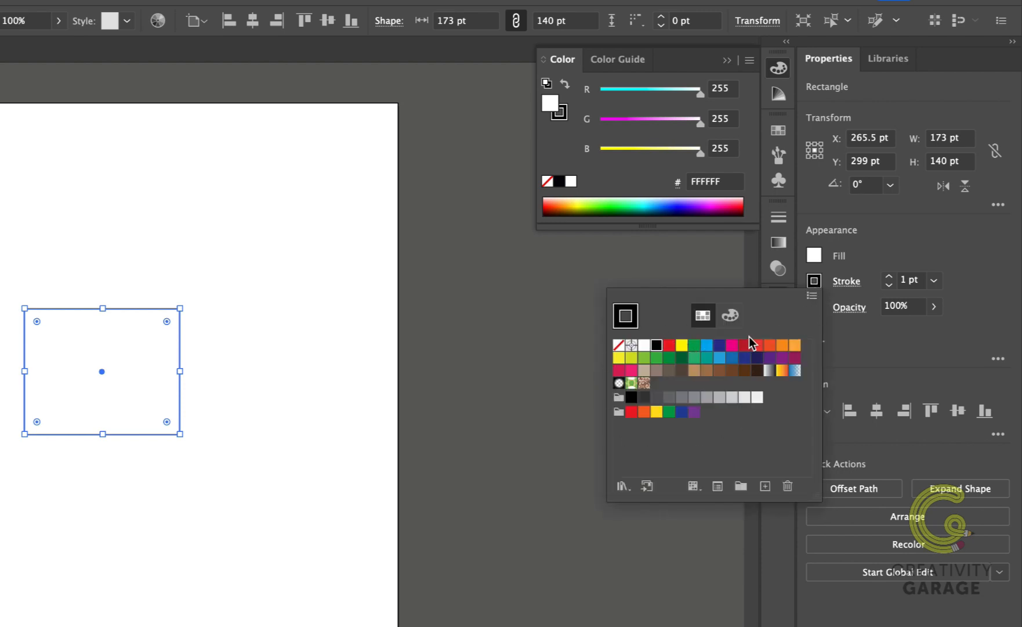
left_click(731, 316)
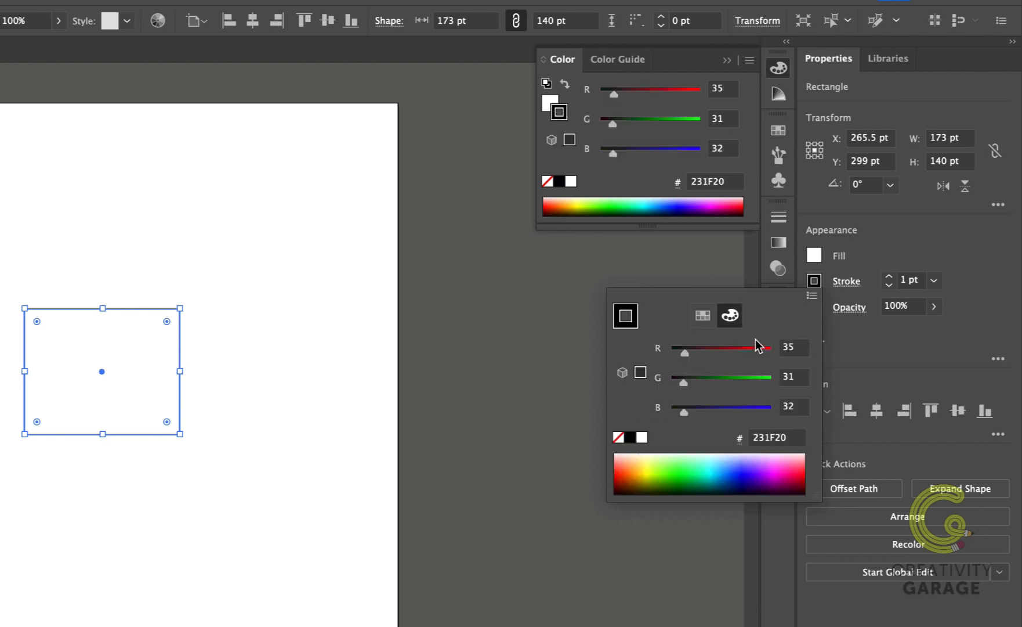
Expand the collapsed panel dock and look through the list of available panels
left_click(786, 41)
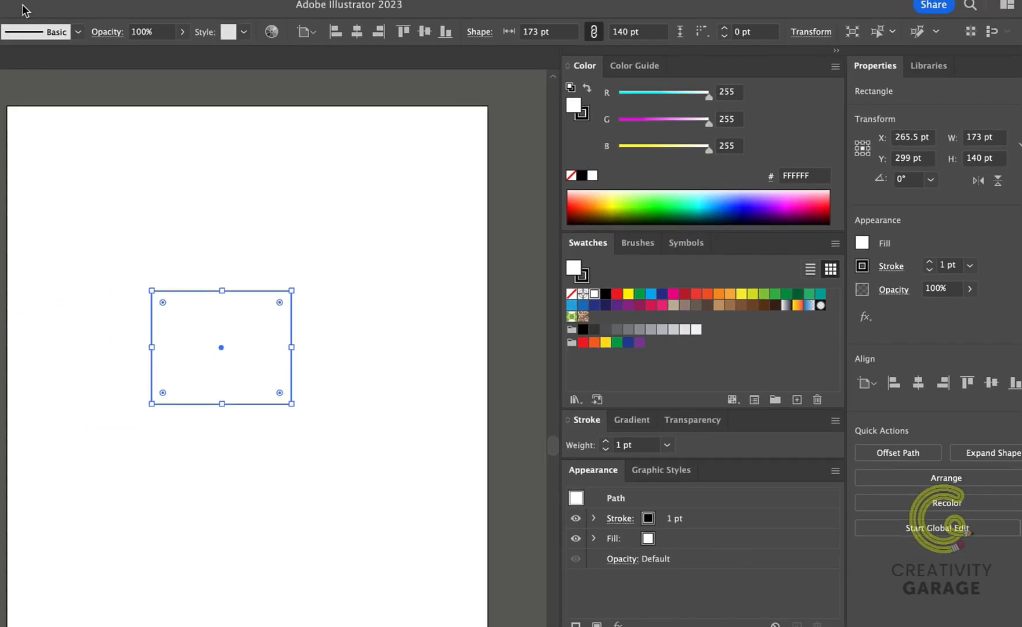
left_click(260, 6)
scroll(332, 419, "down", 4)
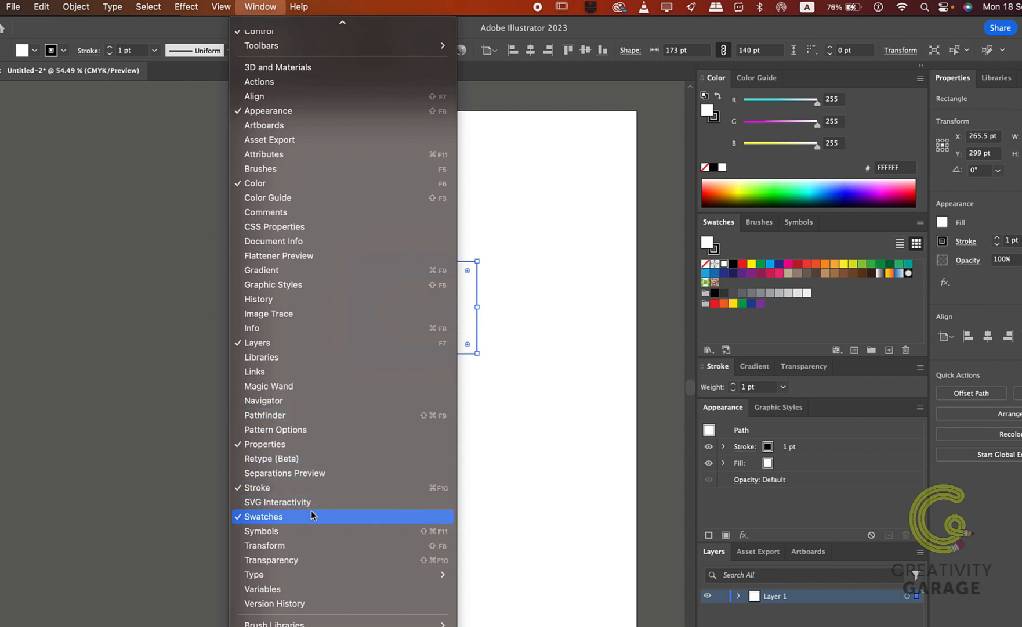
key("Escape")
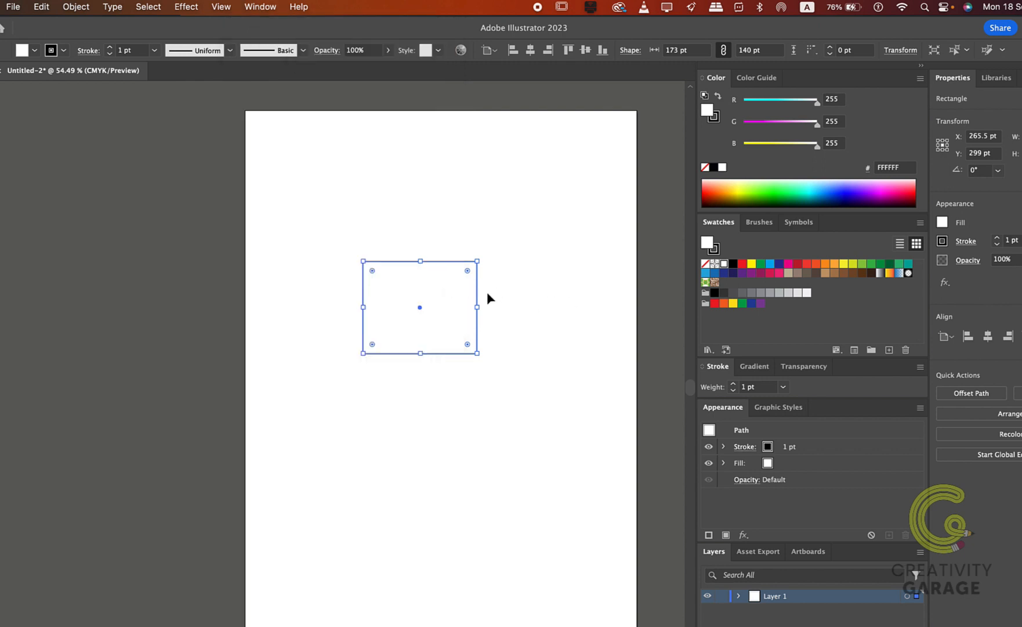
Apply swatches to the rectangle: light orange (FBB040) for the fill and dark red (RGB 190, 30, 45) for the stroke
left_click(834, 264)
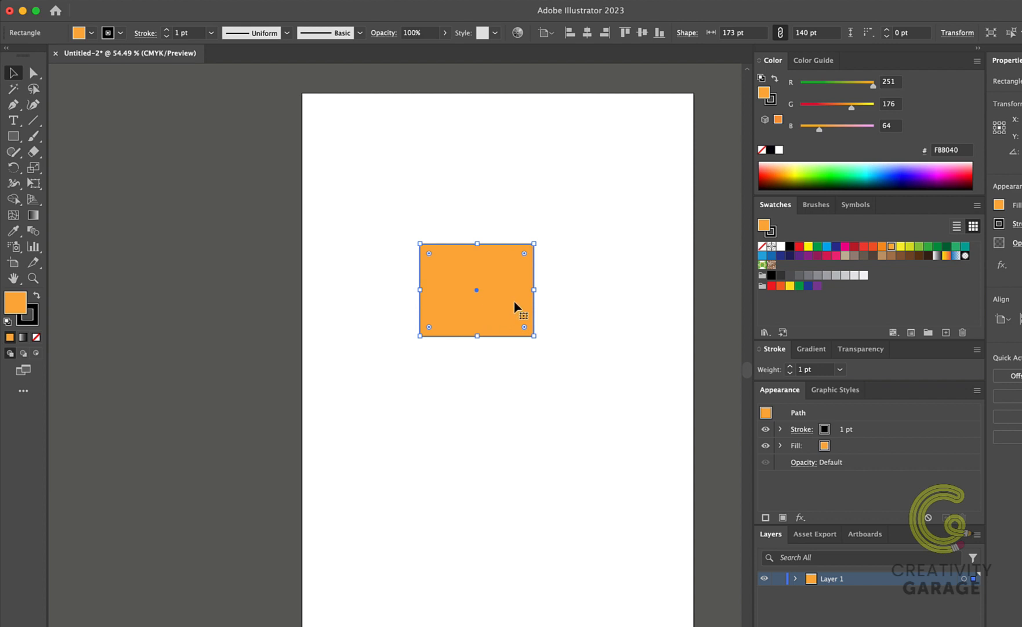
left_click(34, 315)
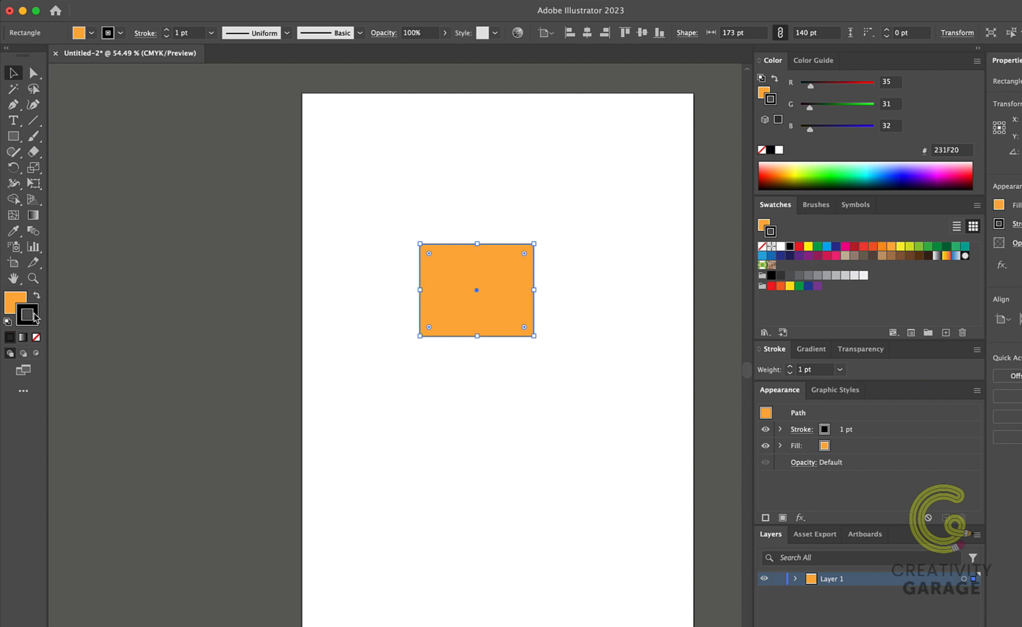
left_click(855, 248)
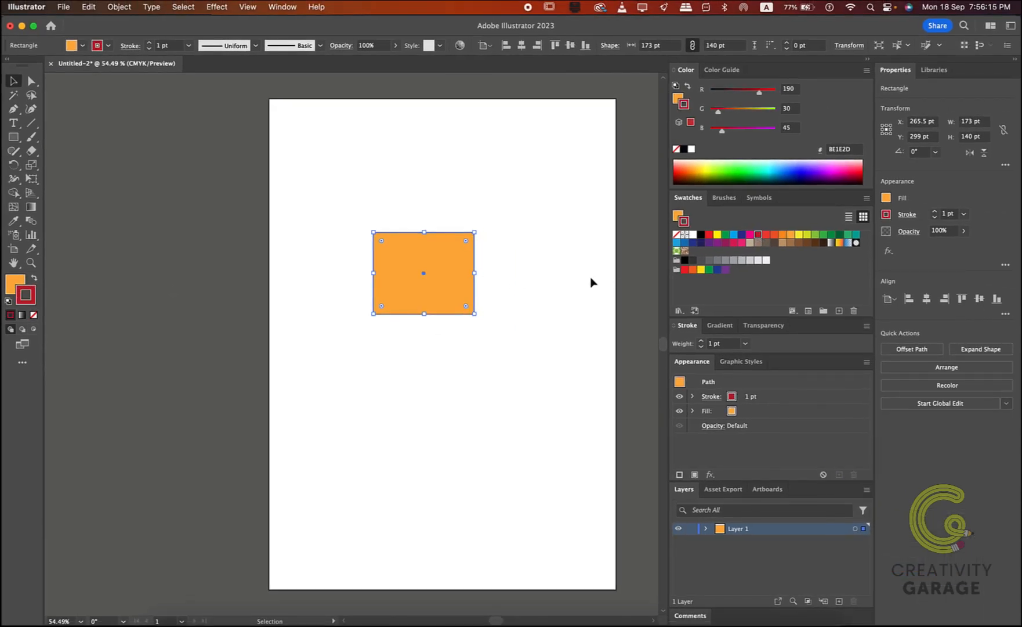
left_click(498, 288)
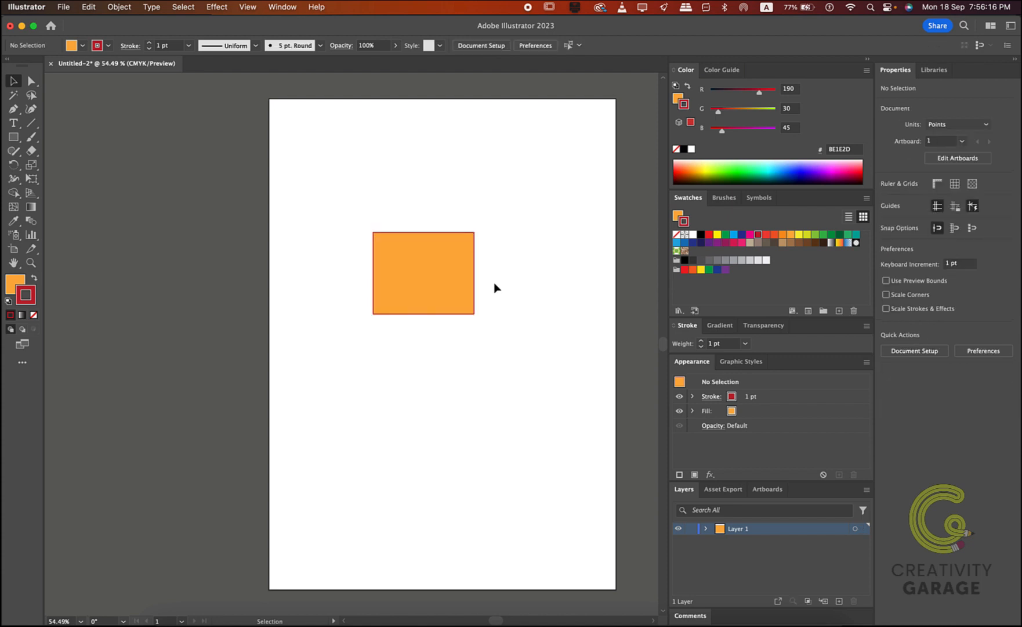
Set the rectangle's stroke weight to 5 pt and deselect it
left_click(475, 246)
left_click(963, 214)
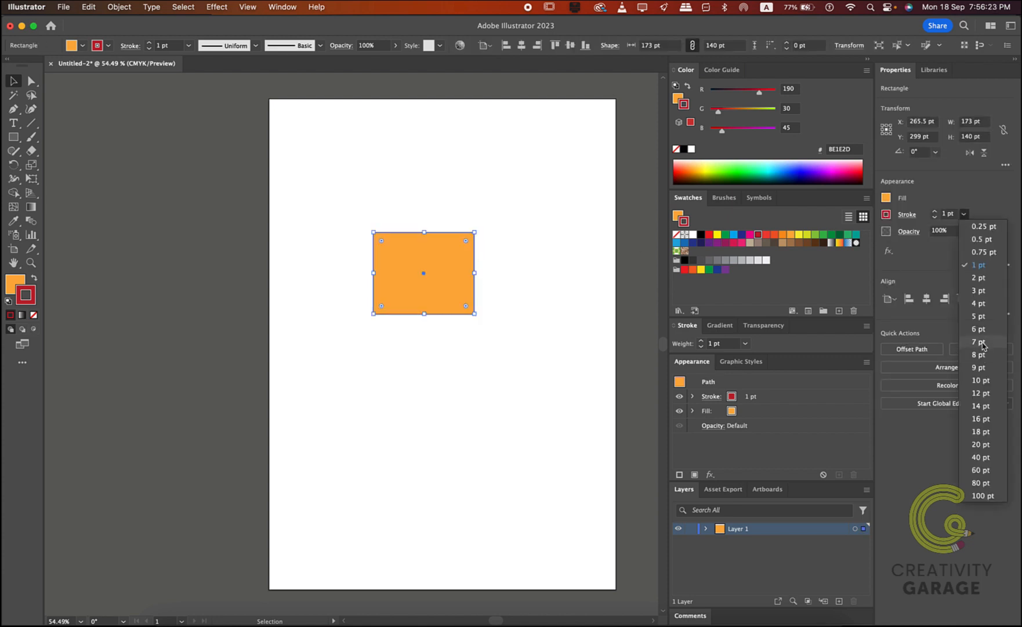
left_click(979, 319)
left_click(523, 293)
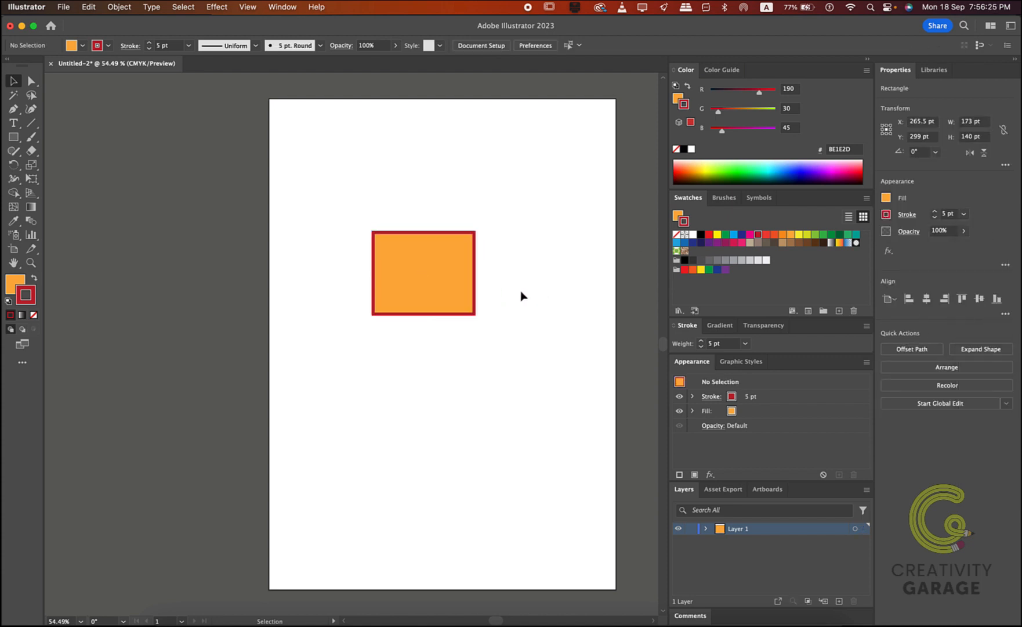
Recolor the rectangle from the RGB spectrum with a blue-violet stroke (4E00DC) and an orange fill (FF8D45)
left_click(474, 285)
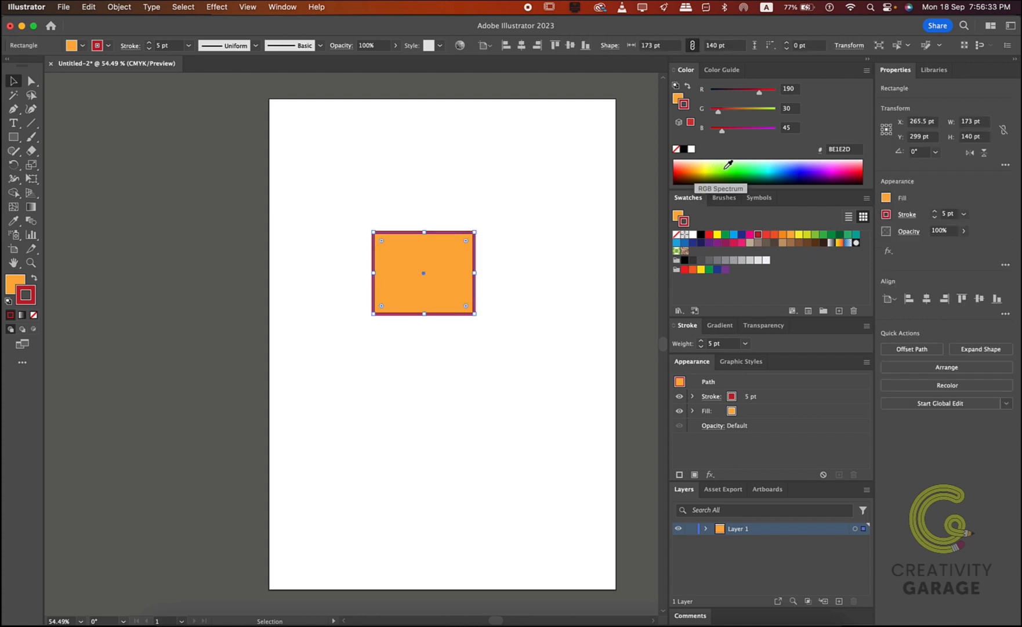
left_click(815, 169)
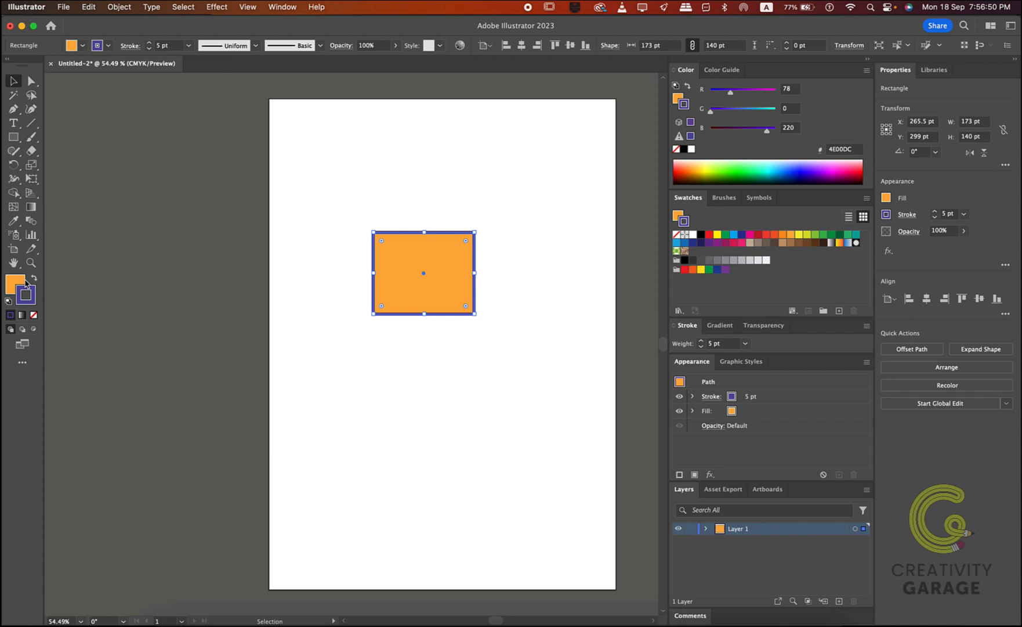
left_click(25, 283)
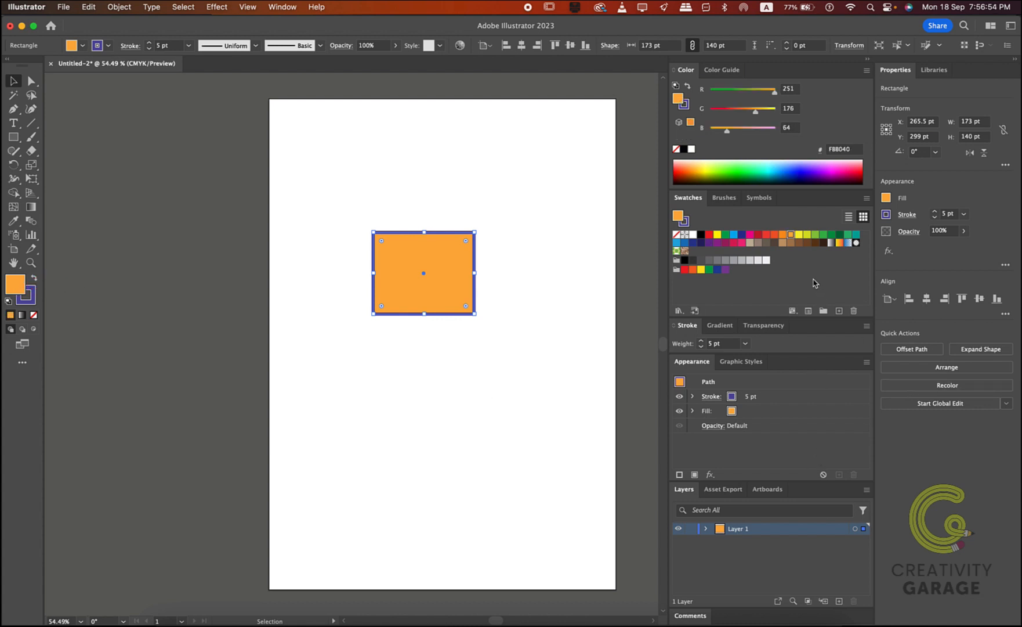
left_click(688, 165)
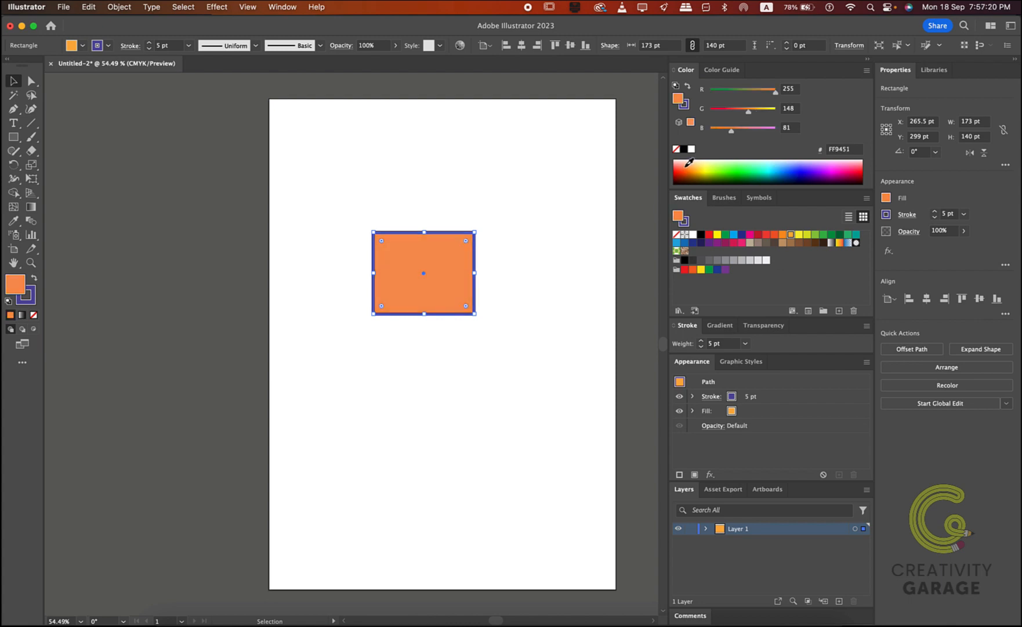
left_click(689, 164)
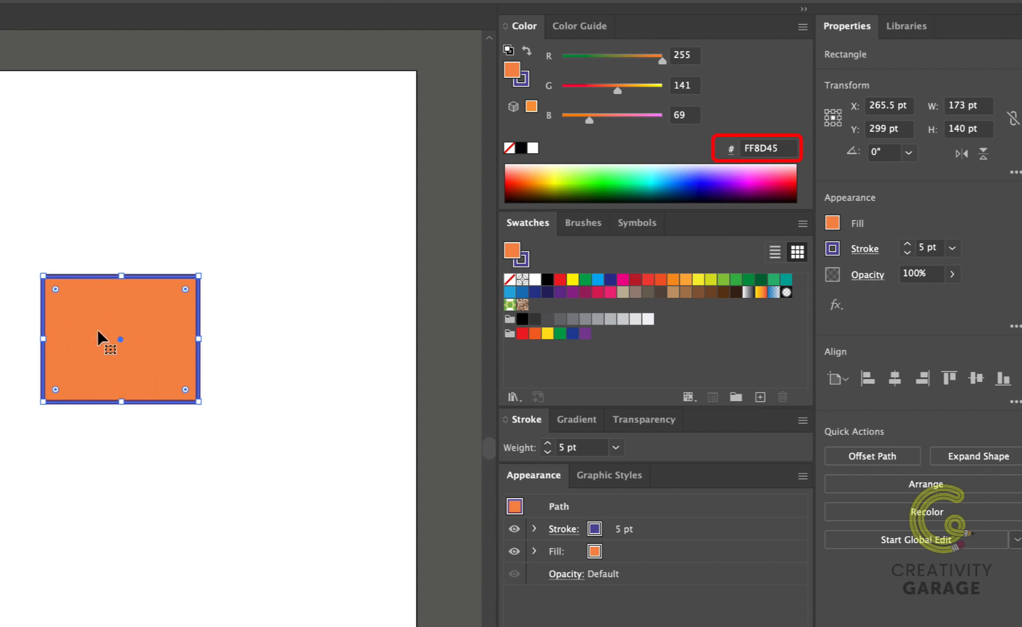
Save the rectangle's orange fill as a global CMYK process color swatch named "demo"
left_click(760, 397)
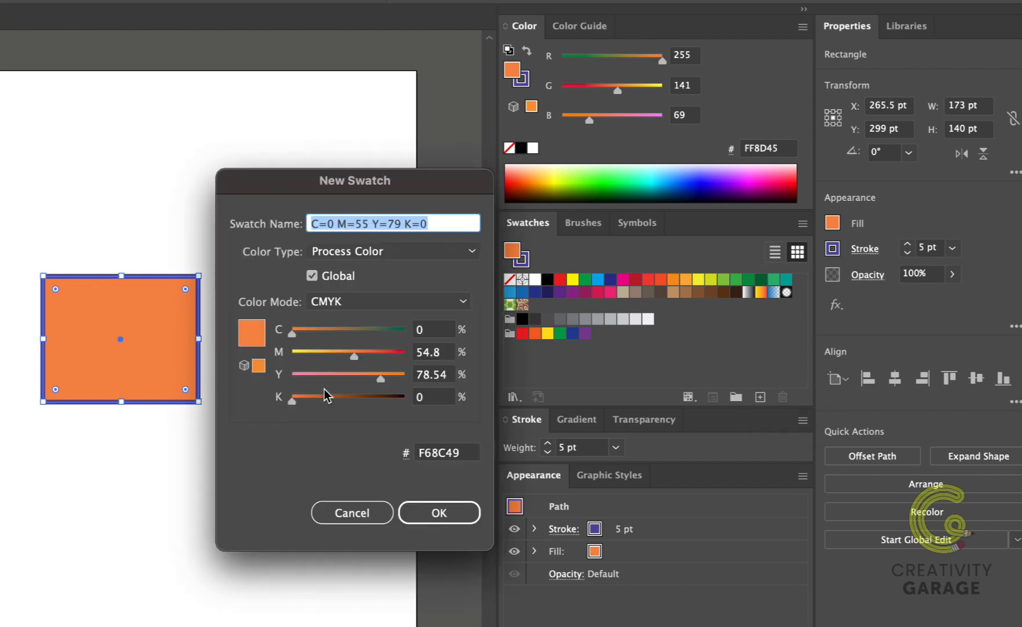
left_click(467, 304)
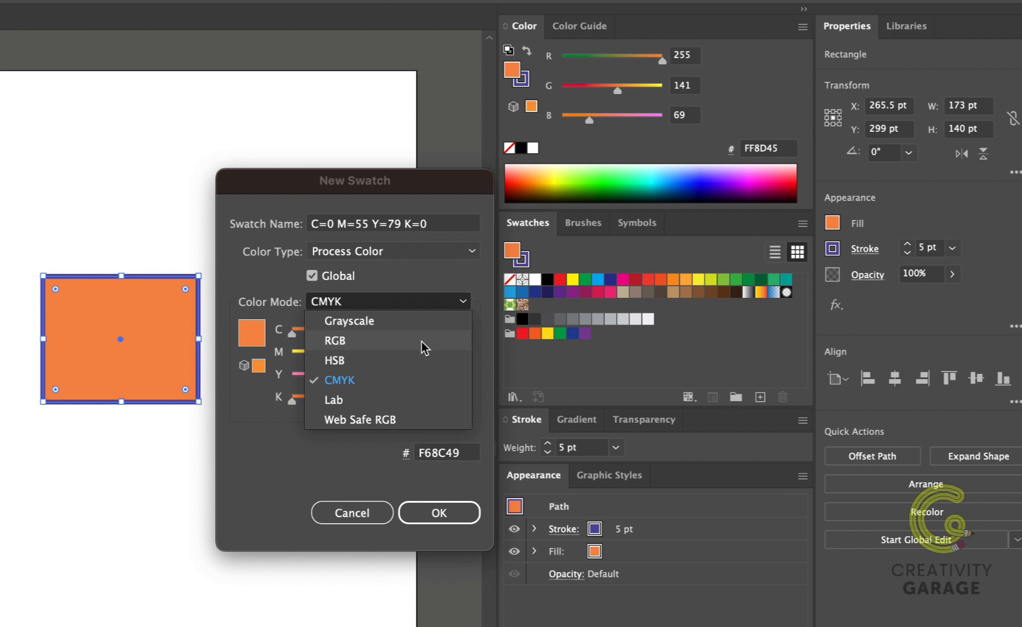
left_click(436, 287)
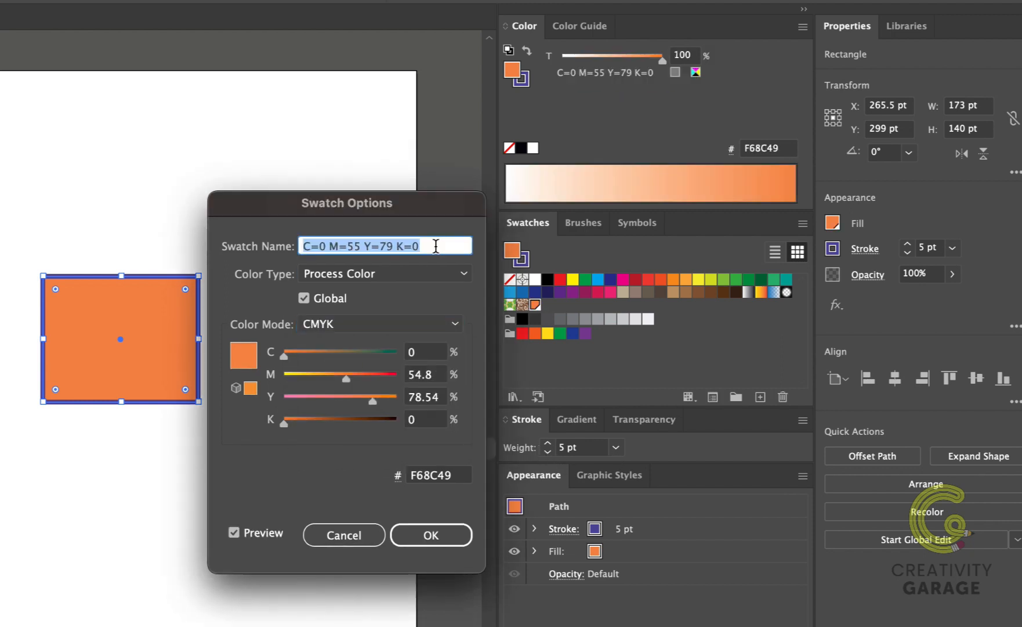
type("demo")
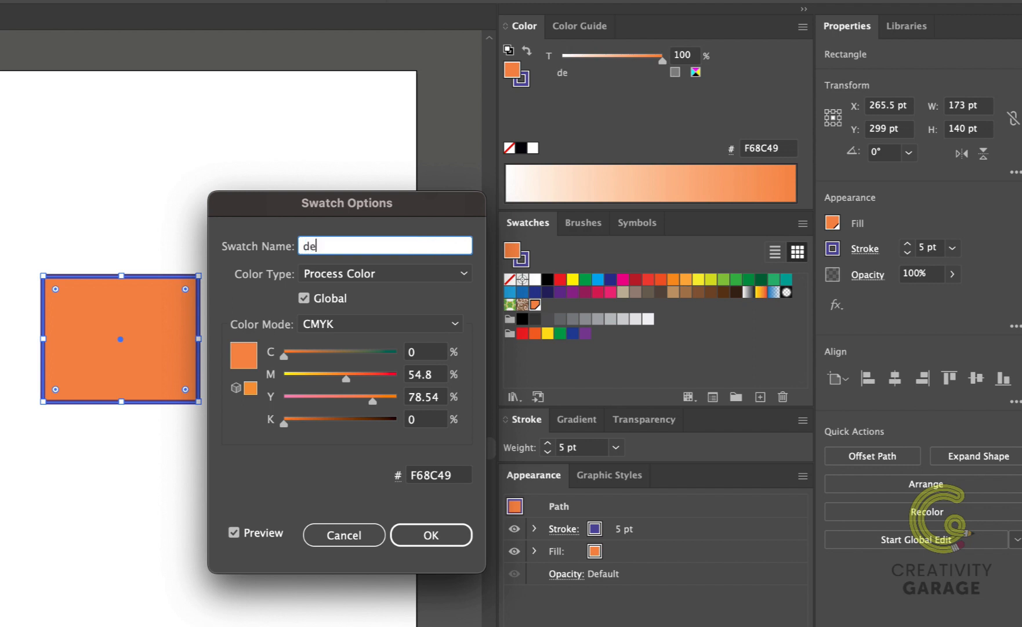
left_click(431, 535)
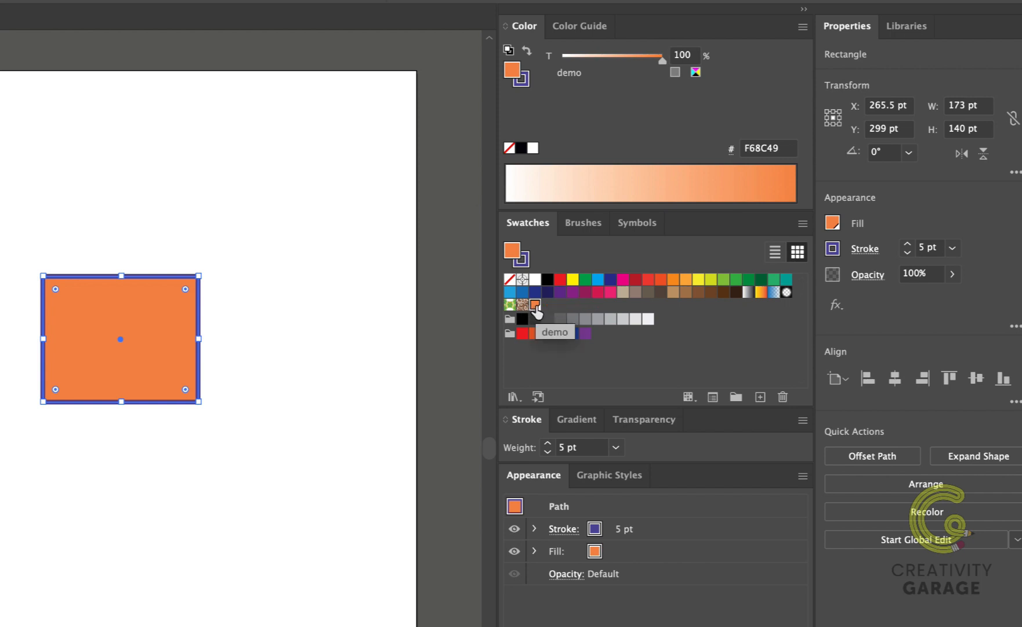
Review the new color group settings, the demo swatch's options and the choices for which swatch kinds to show
left_click(737, 398)
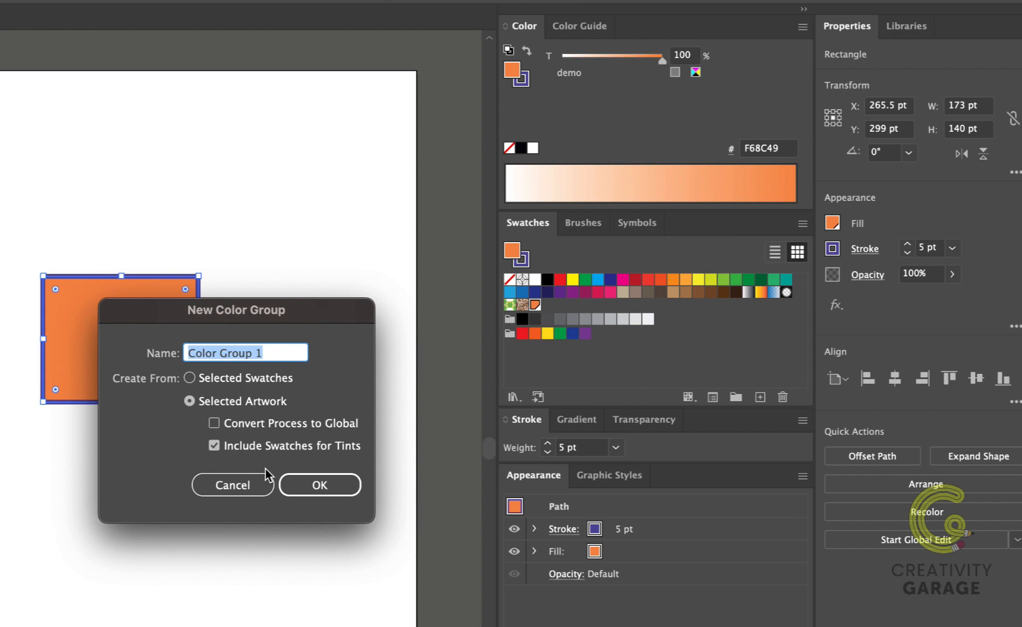
left_click(256, 484)
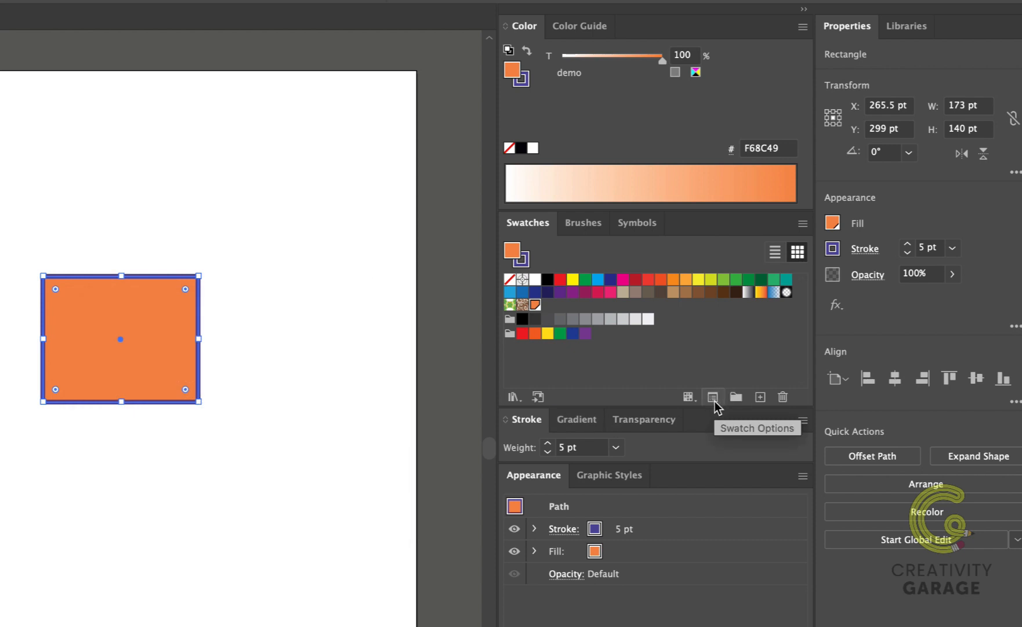
left_click(713, 398)
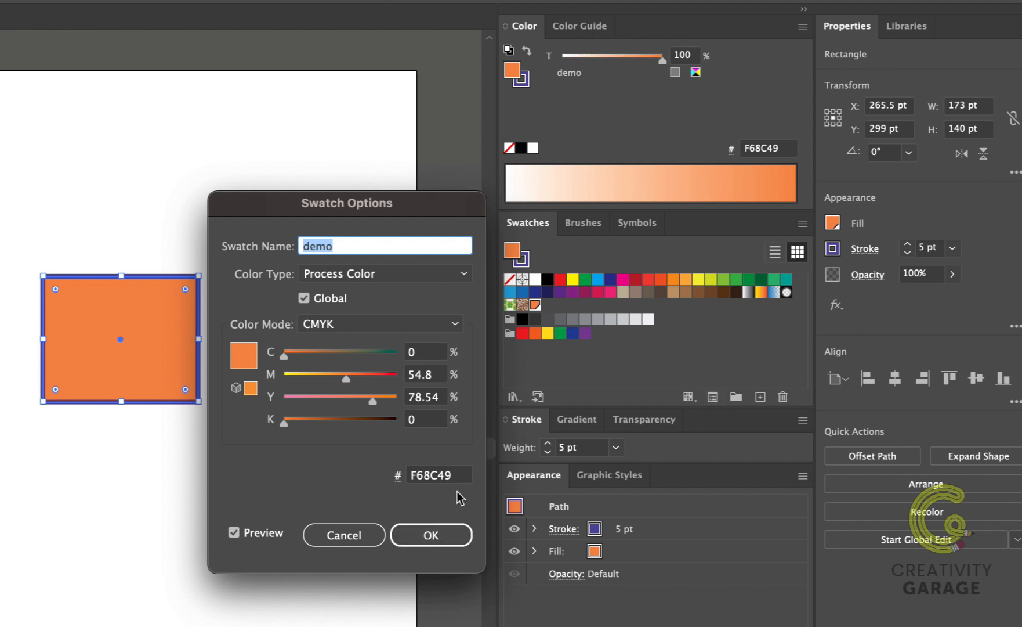
left_click(349, 536)
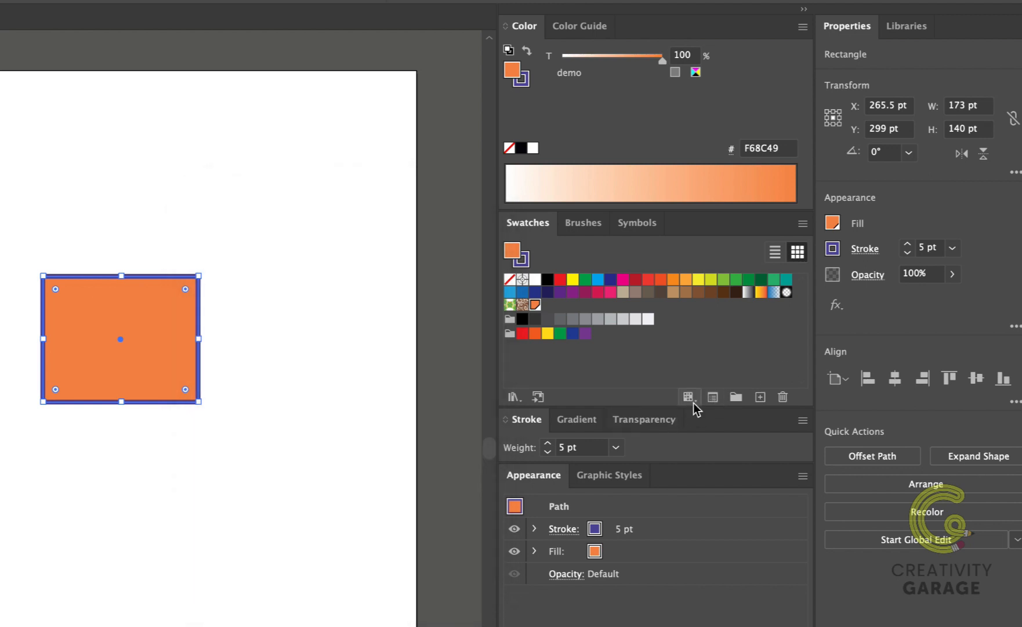
left_click(692, 399)
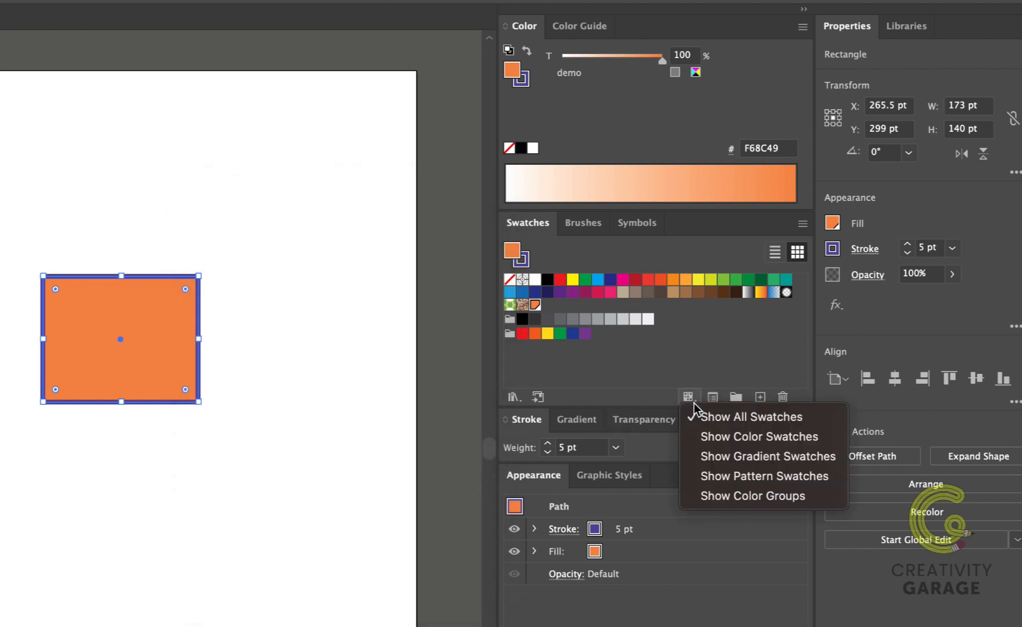
left_click(609, 368)
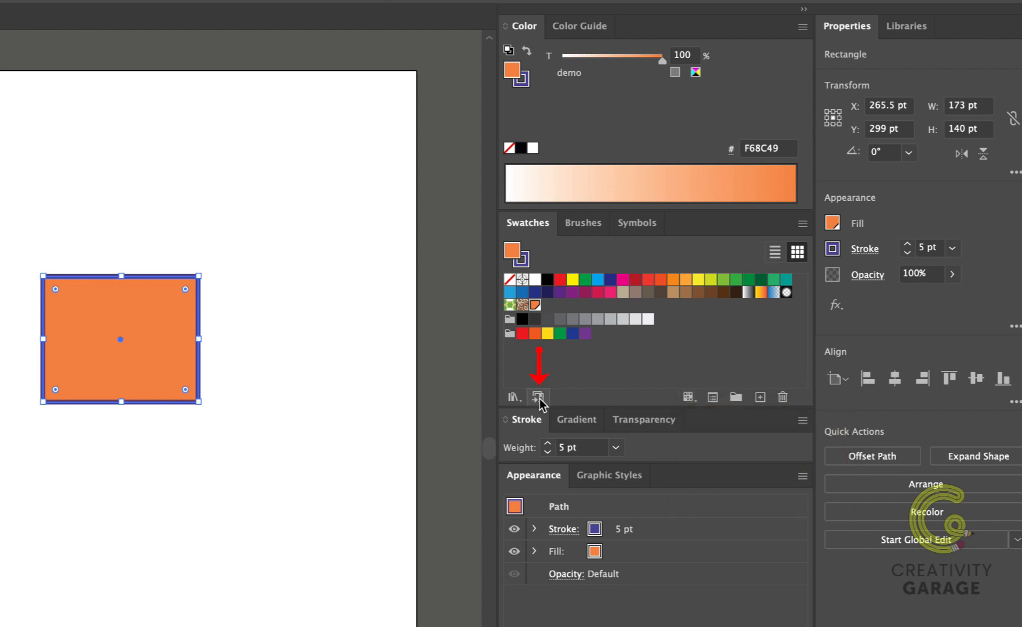
Add the demo swatch to the current library, and open the Kids Stuff swatch library enlarged beside the rectangle
left_click(539, 398)
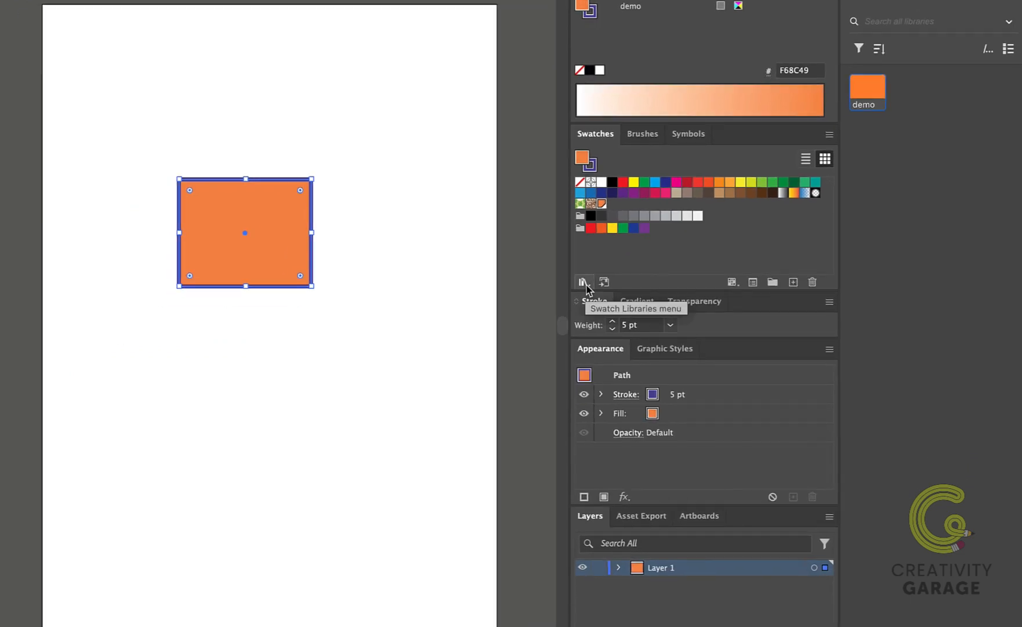
left_click(583, 281)
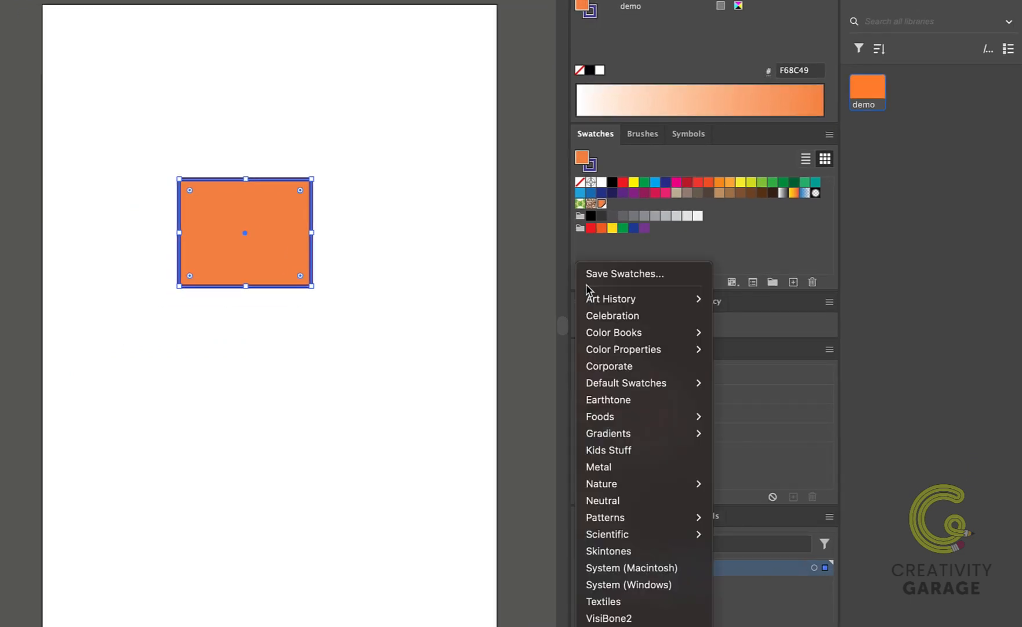
mouse_move(656, 301)
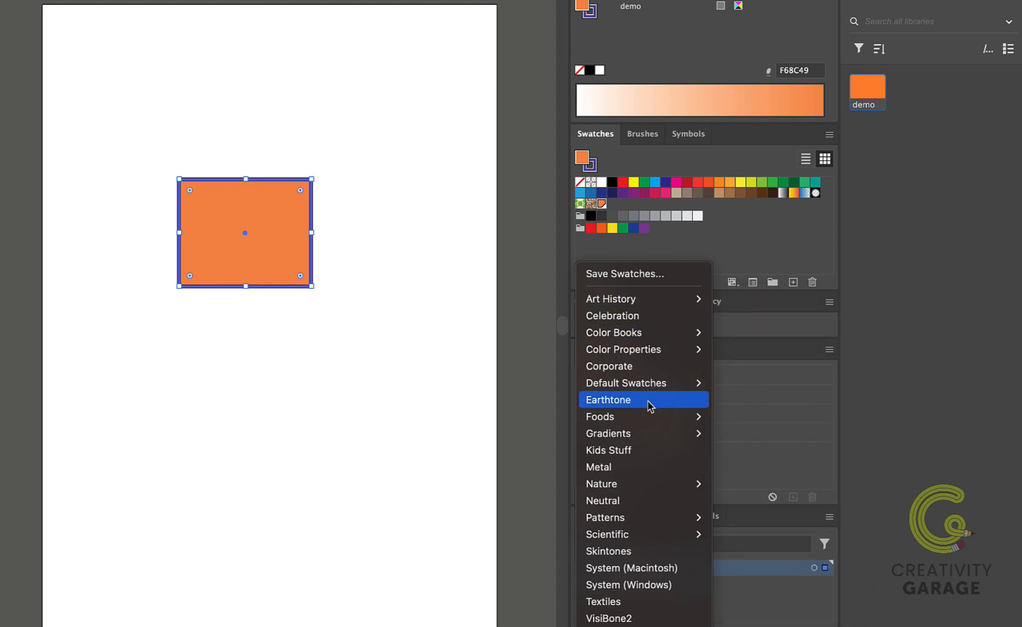
left_click(621, 454)
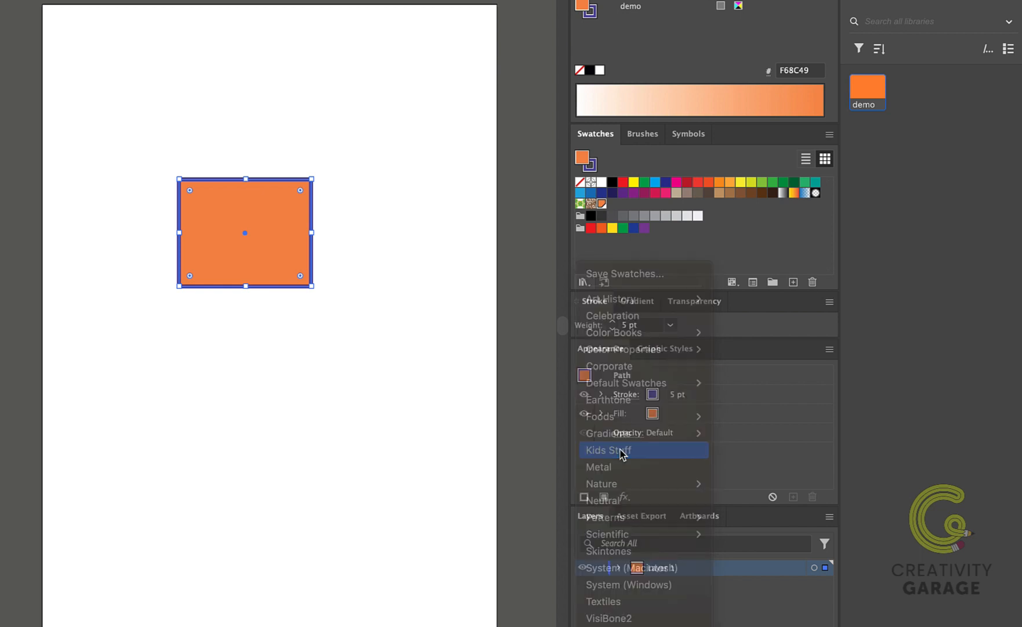
left_click_drag(378, 367, 541, 497)
left_click_drag(467, 224, 480, 160)
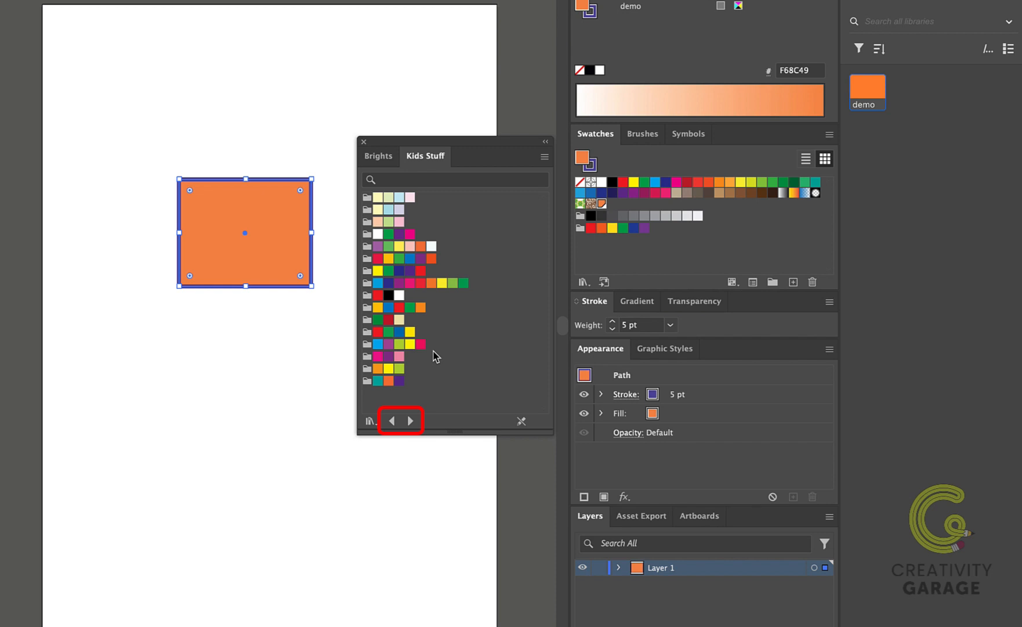
Browse the neighbouring Metal swatch library, return to Kids Stuff and view the Brights gradients
left_click(411, 420)
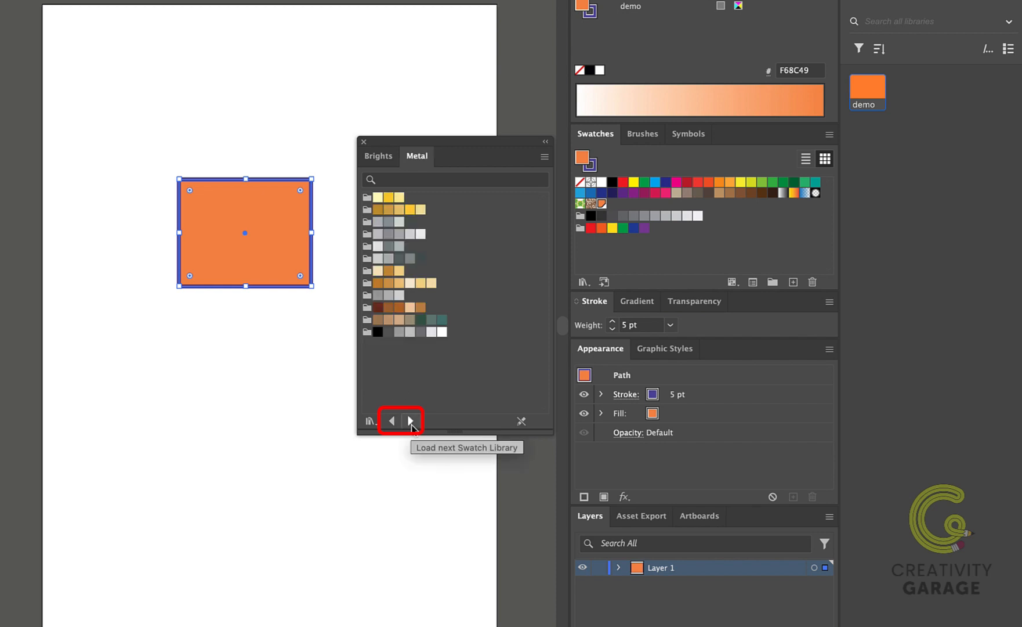
left_click(392, 421)
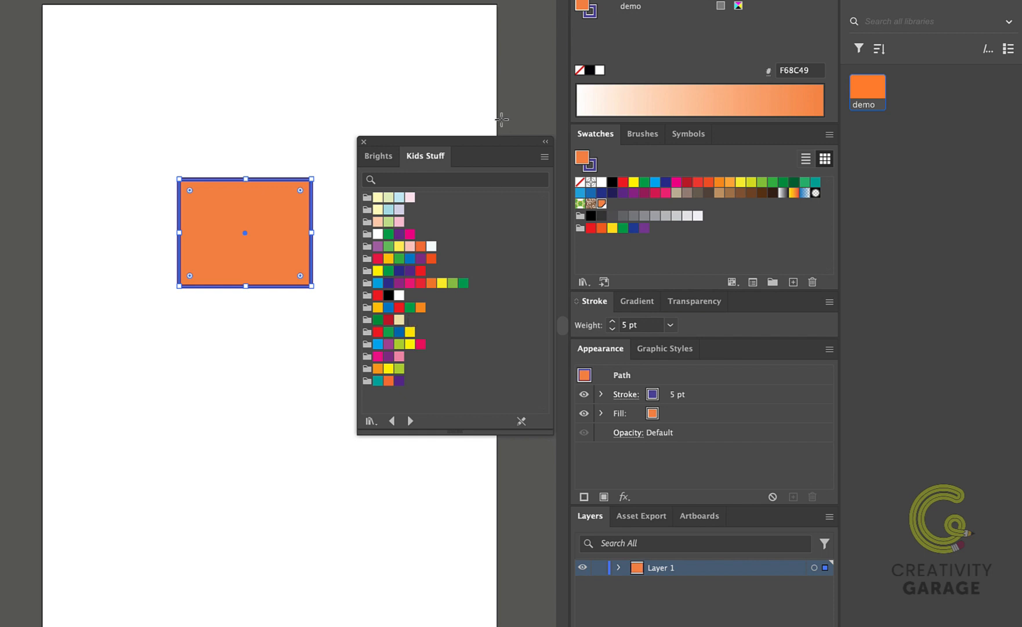
left_click(381, 157)
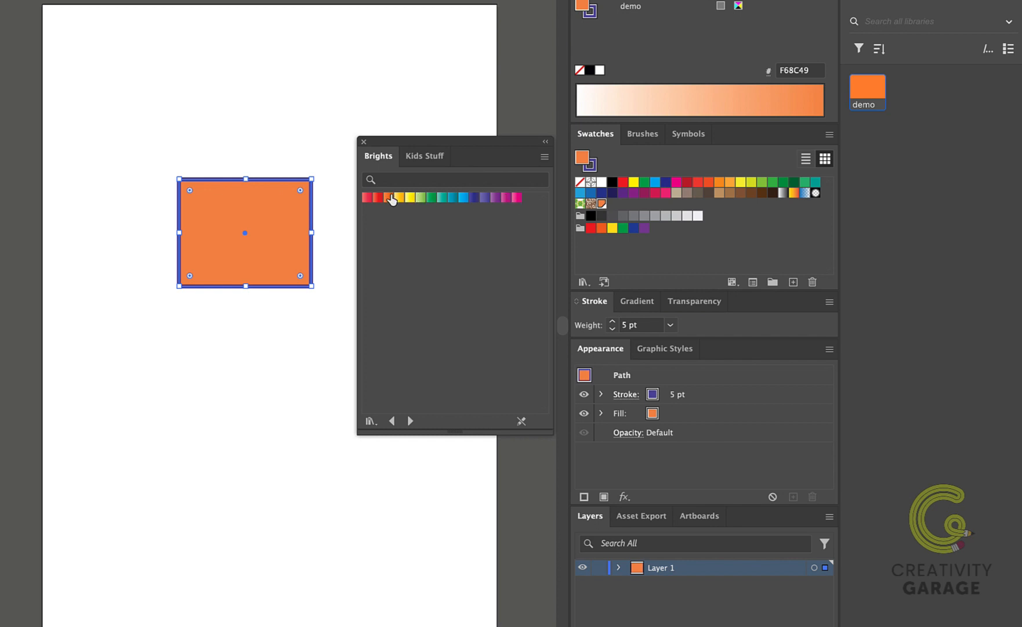
Open the Beverages swatch library and add its dark red color group to the document swatches, saving it again from the Color Guide
left_click(584, 281)
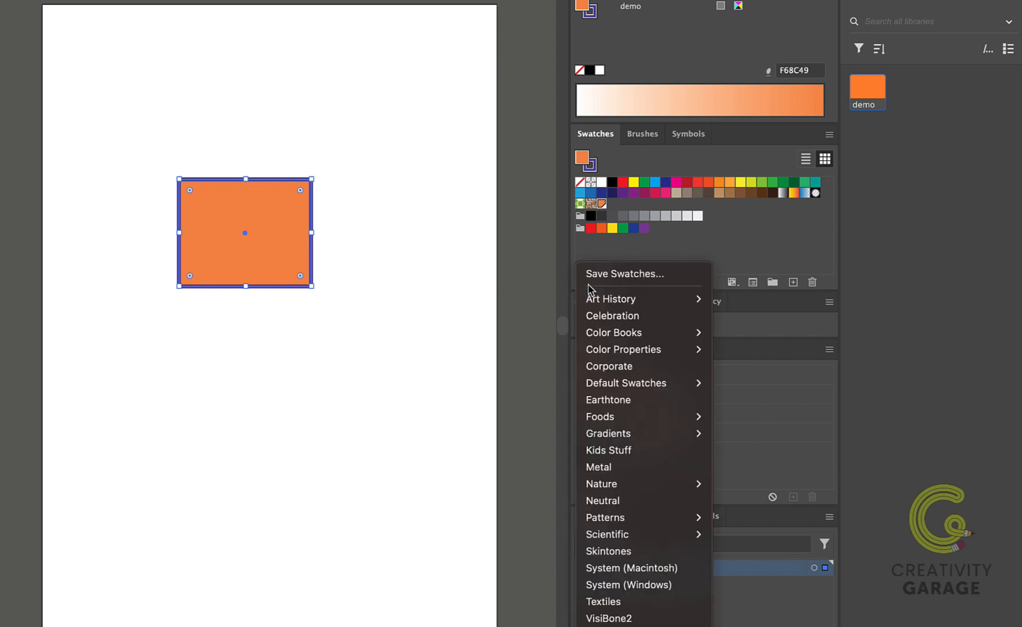
mouse_move(624, 422)
left_click(738, 418)
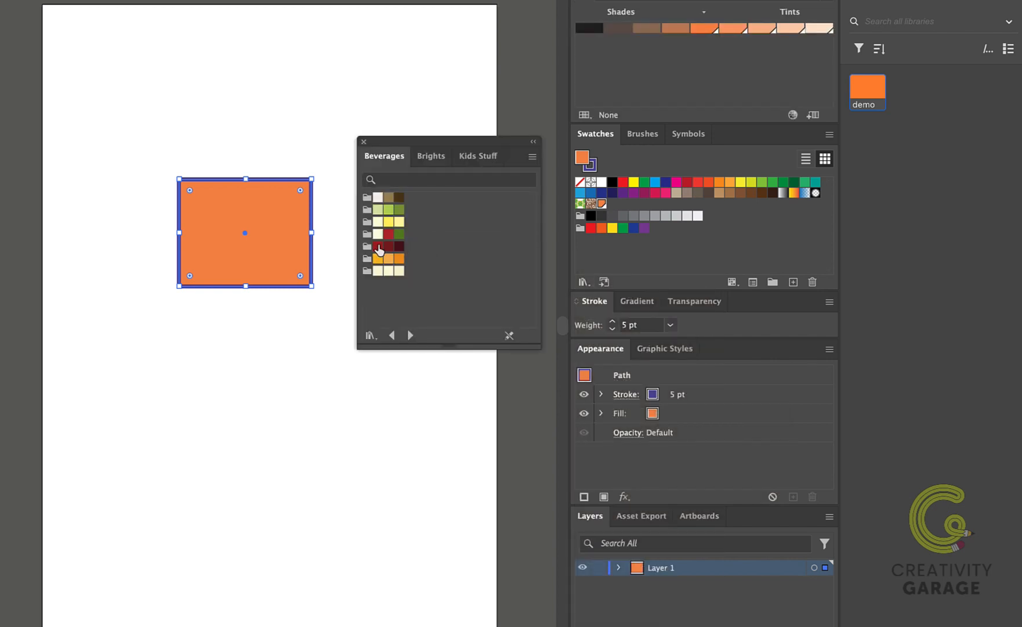
left_click(368, 246)
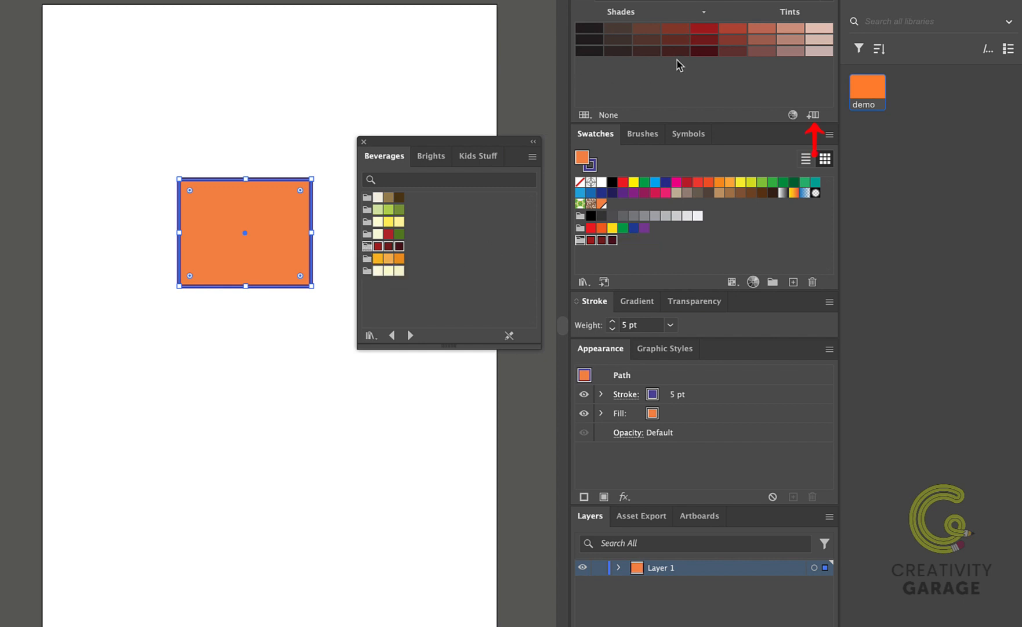
left_click(814, 115)
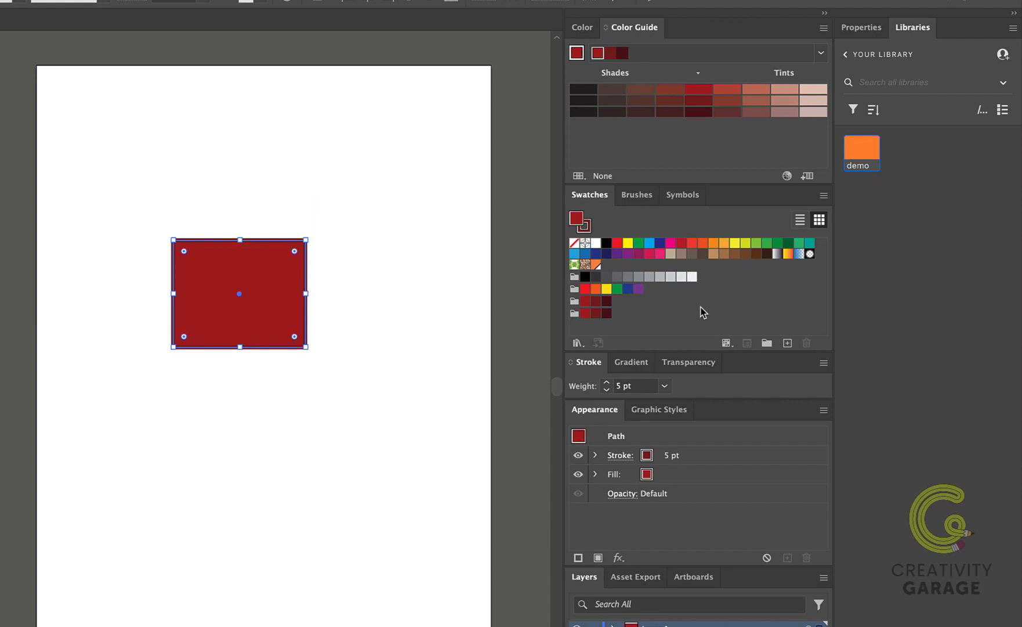
Show the color sliders and go through the red, green and blue value fields of the fill
left_click(593, 33)
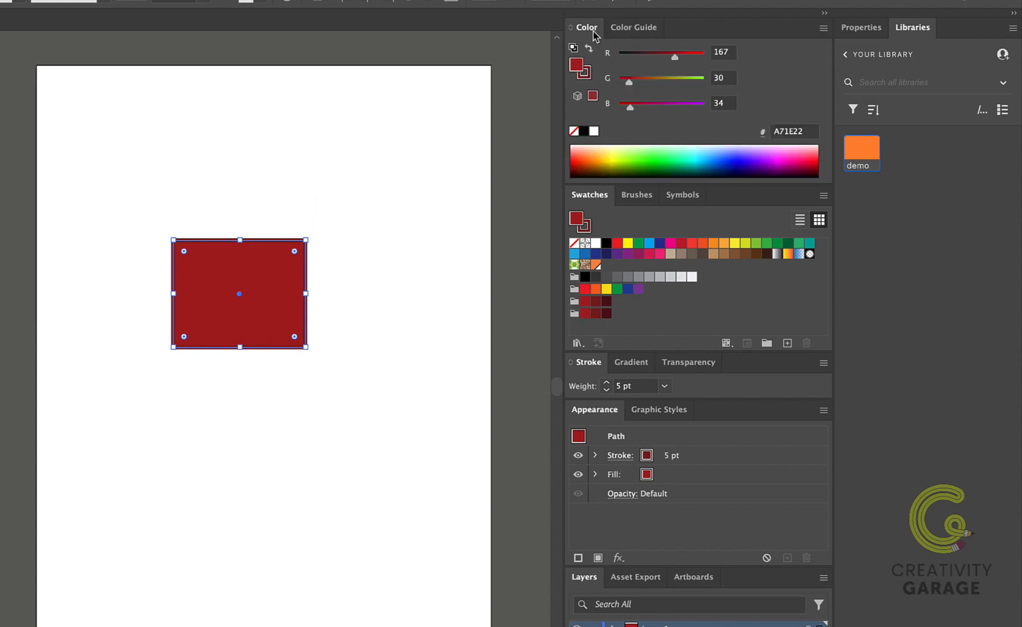
left_click(732, 78)
left_click(734, 103)
Change the color sliders to HSB and mix a green fill with H 160, S 47 and B 73
left_click(823, 27)
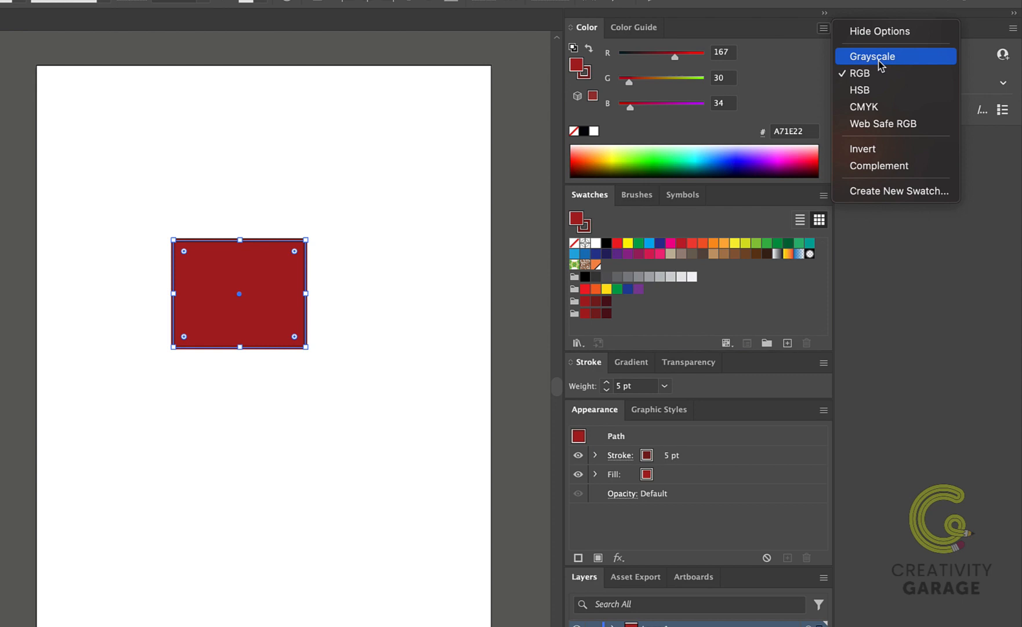
left_click(863, 90)
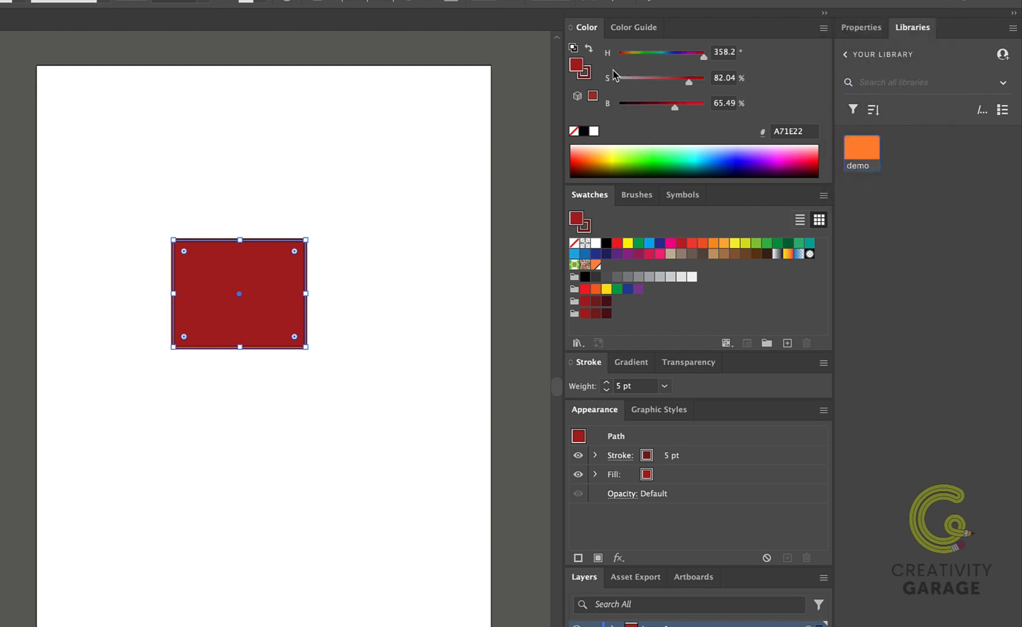
left_click_drag(688, 82, 681, 108)
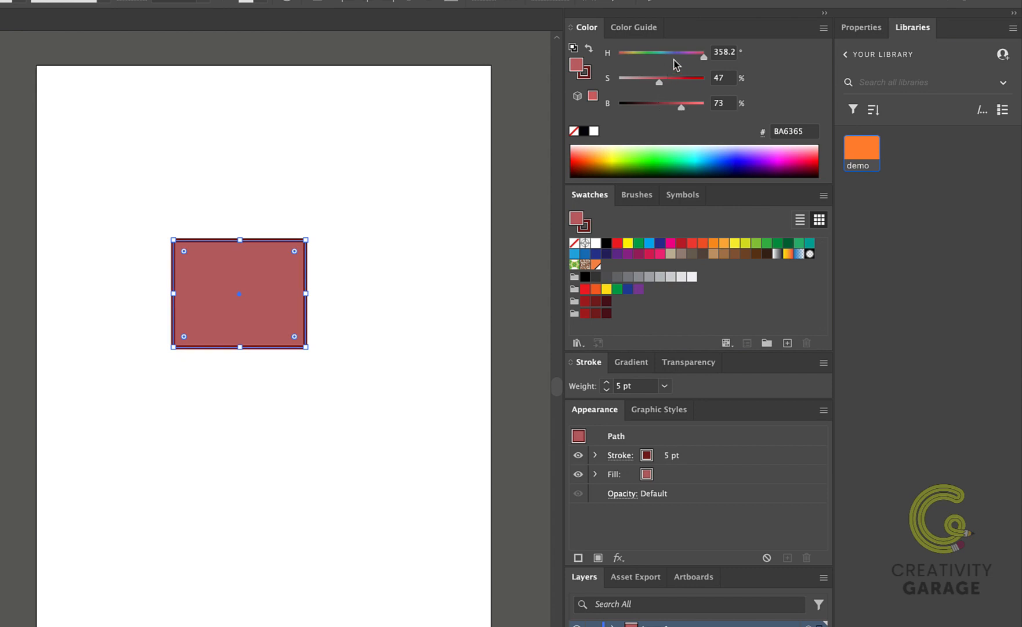
left_click_drag(674, 59, 657, 58)
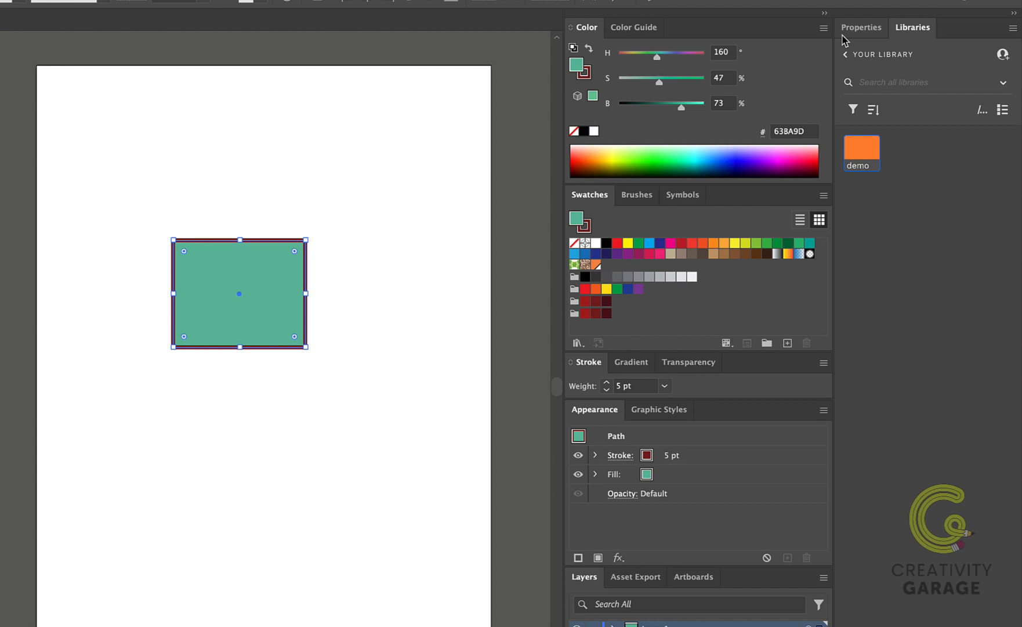
Change the color sliders to CMYK and mix a muted mauve fill with C 37, M 50, Y 28 and K 13
left_click(823, 28)
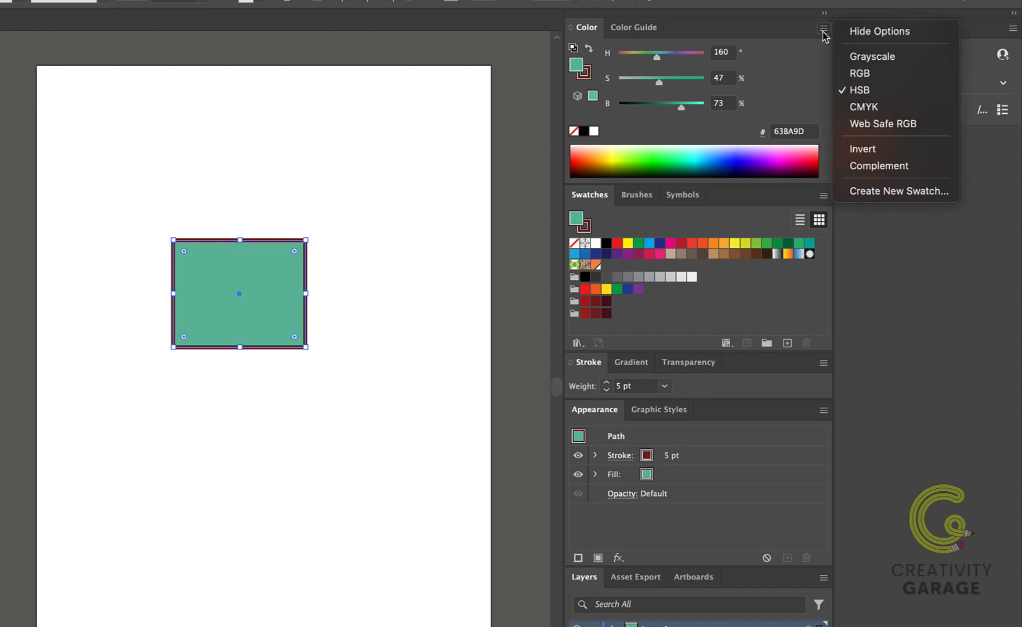
left_click(878, 111)
left_click(657, 73)
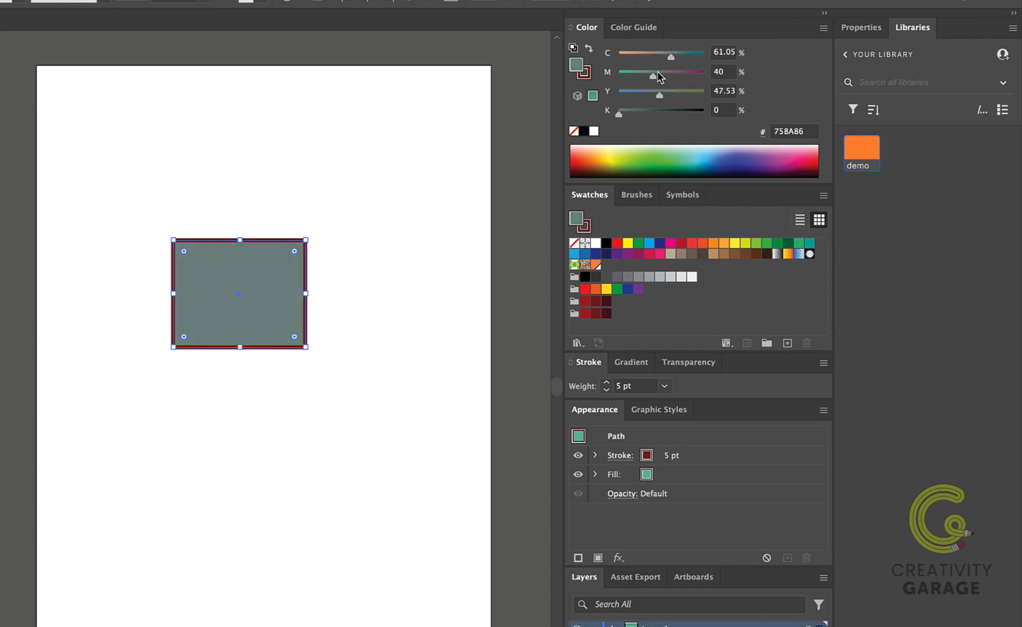
left_click_drag(659, 78, 651, 56)
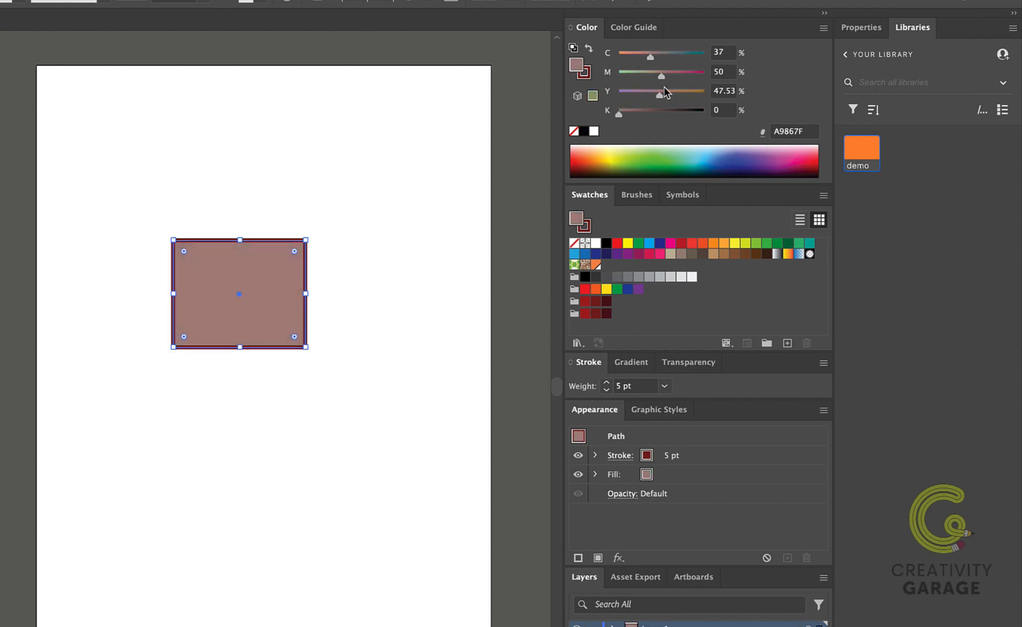
left_click_drag(661, 94, 630, 111)
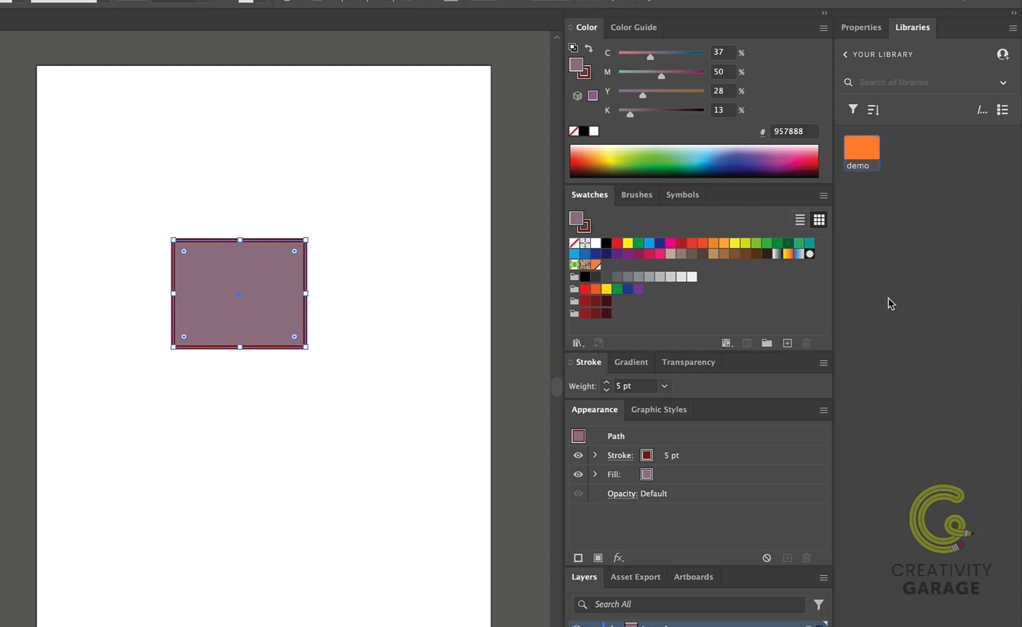
Review the available swatch commands, then browse the swatches as a list and return them to thumbnails
left_click(826, 199)
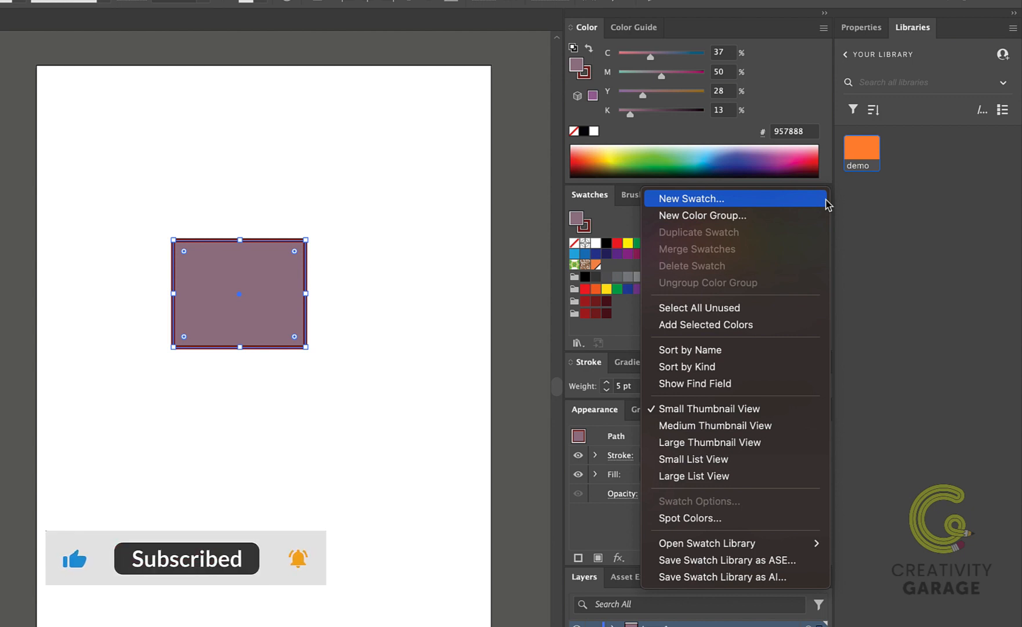
key("Escape")
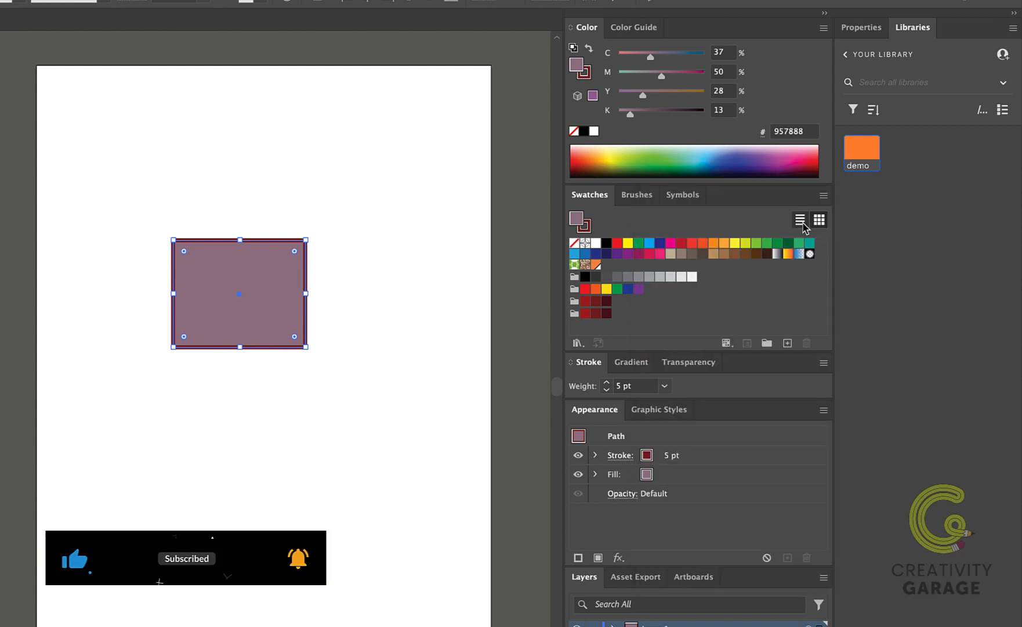
left_click(800, 219)
scroll(776, 273, "down", 10)
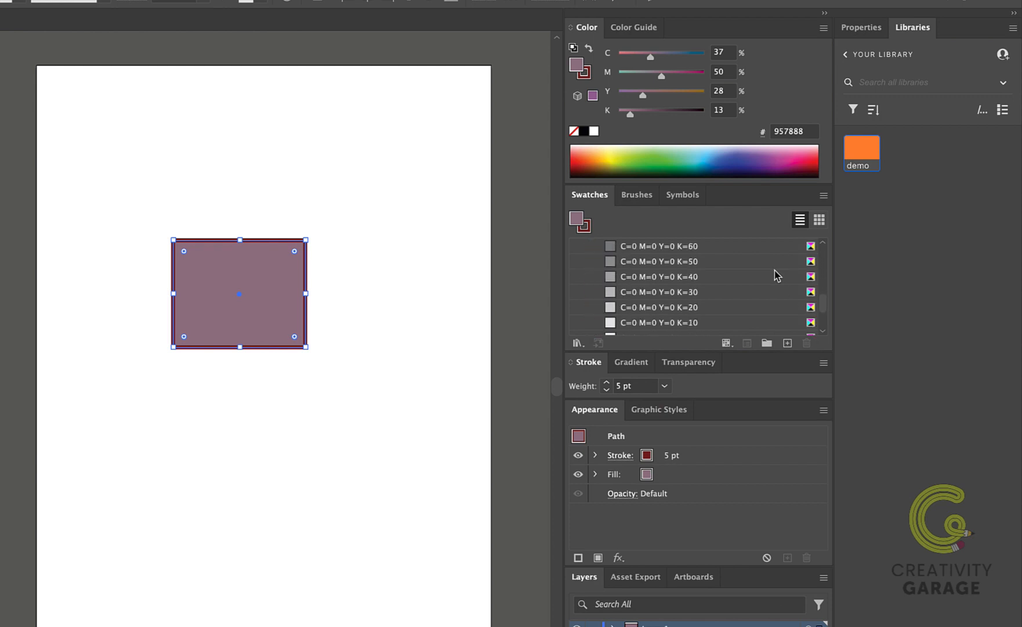
scroll(777, 274, "up", 10)
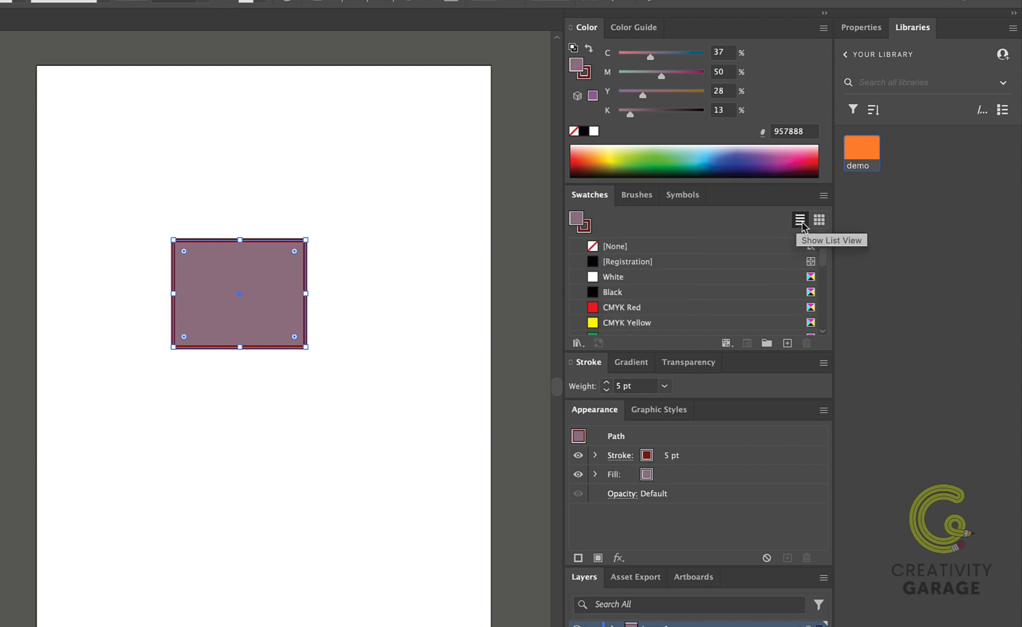
left_click(819, 219)
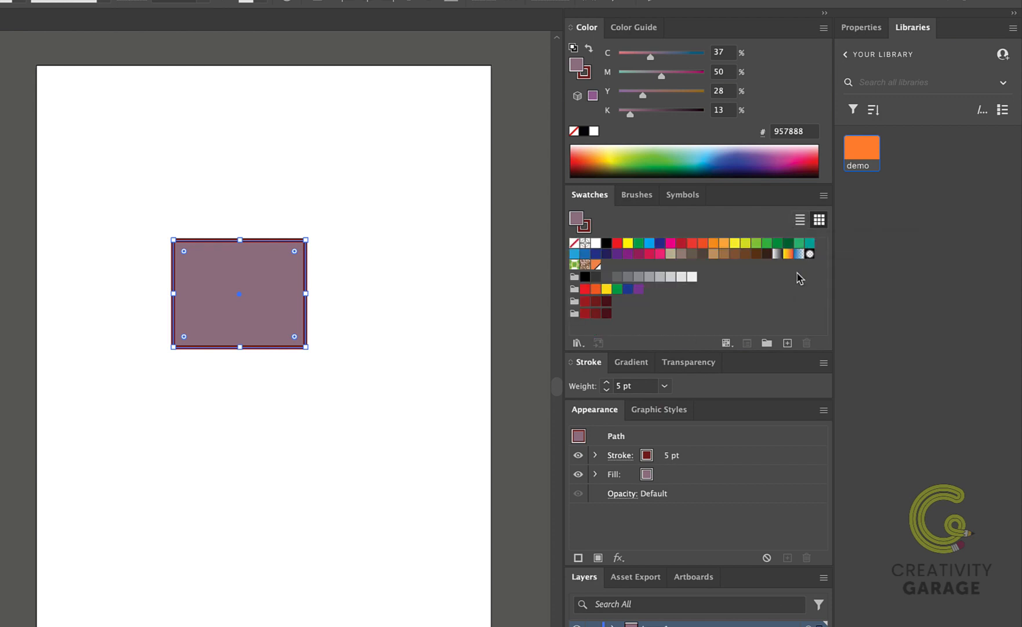